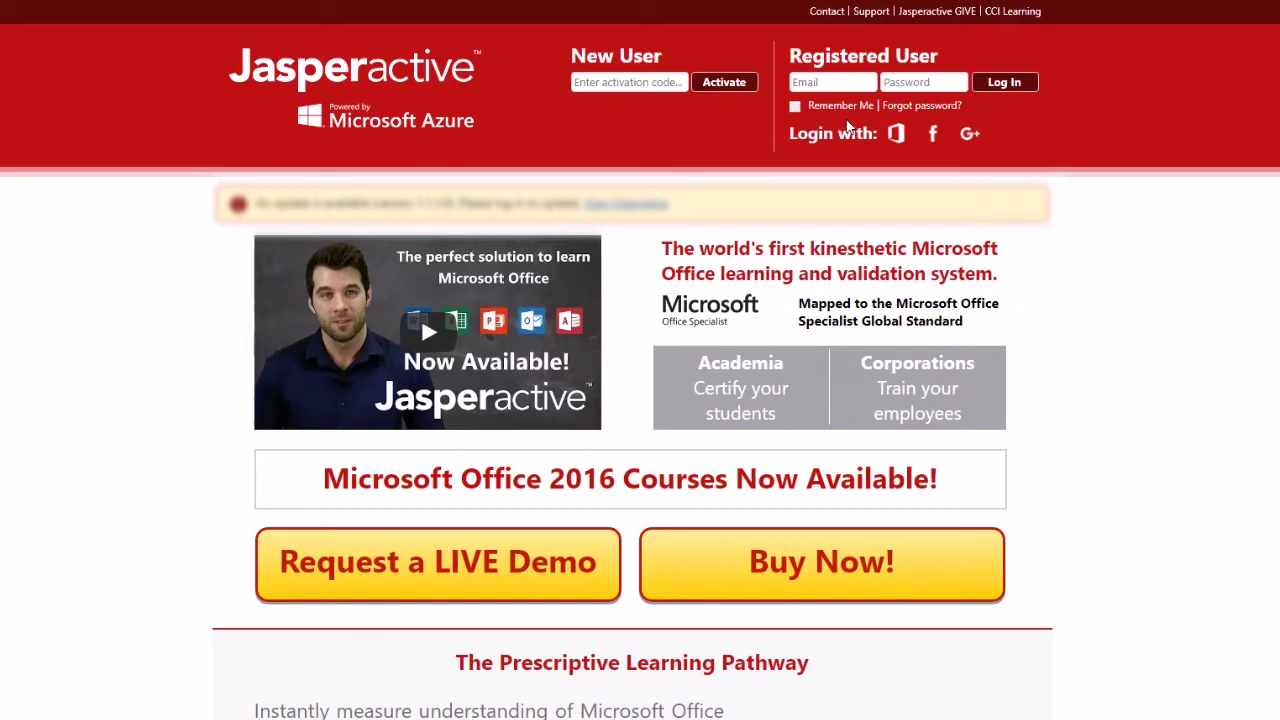
Step: Sign in to Jasperactive with the student account e-mail and password
{"action": "left_click", "coordinate": [832, 82]}
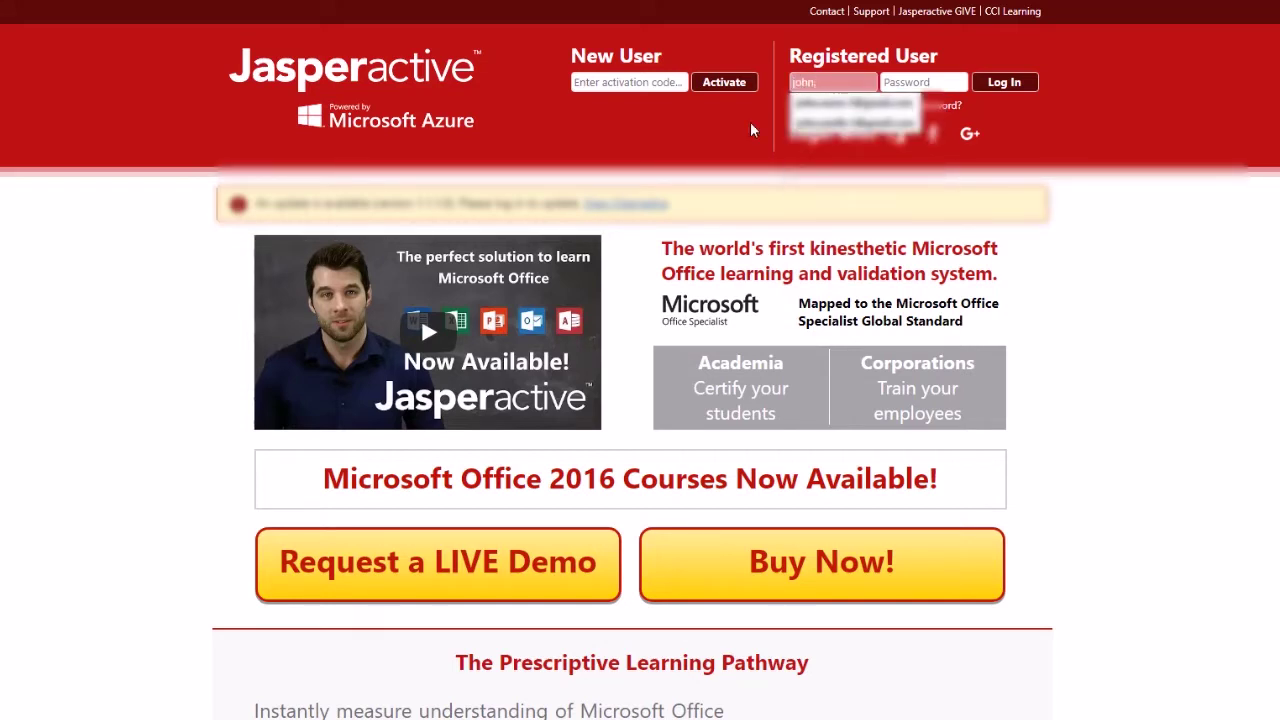
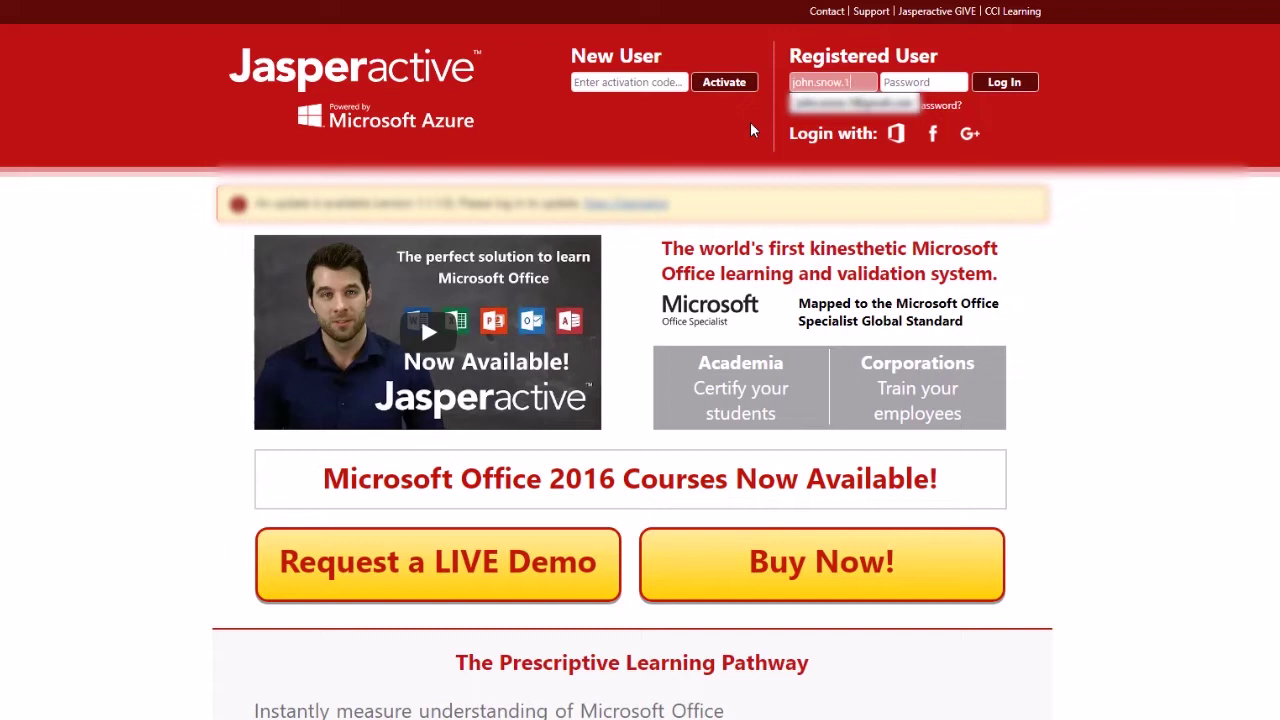
{"action": "key", "text": "Tab"}
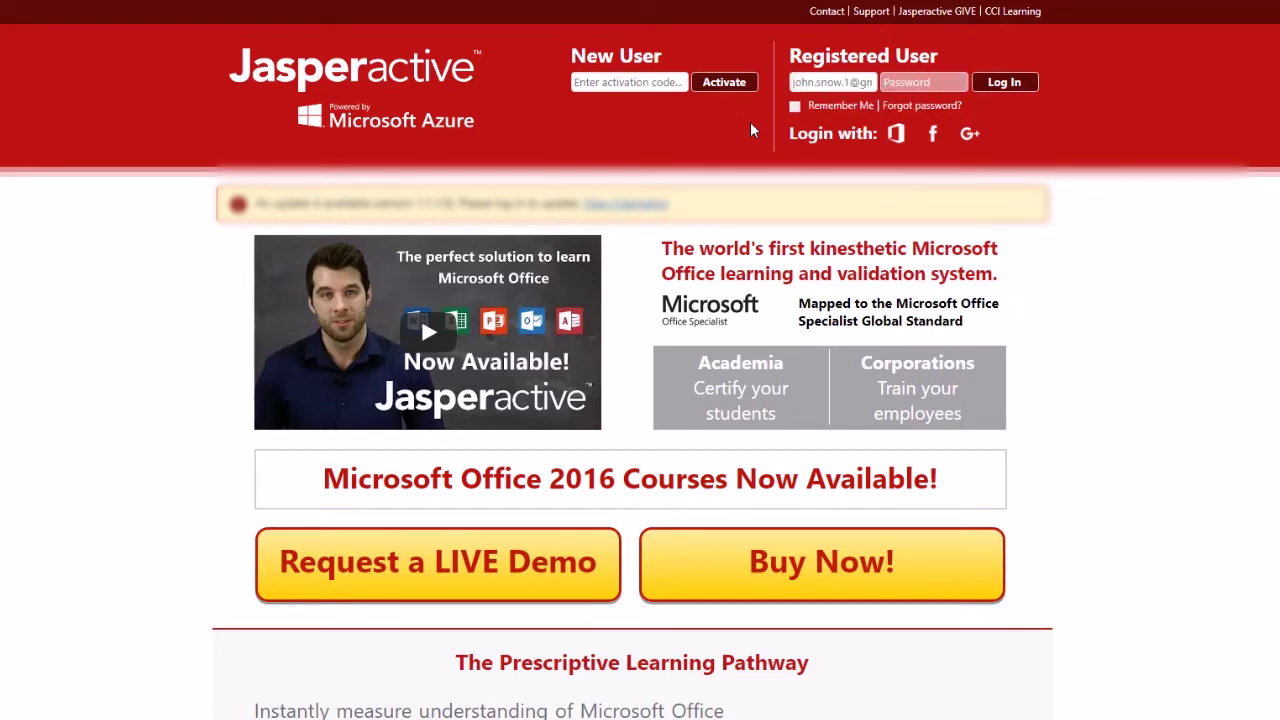
{"action": "type", "text": "********"}
{"action": "key", "text": "Return"}
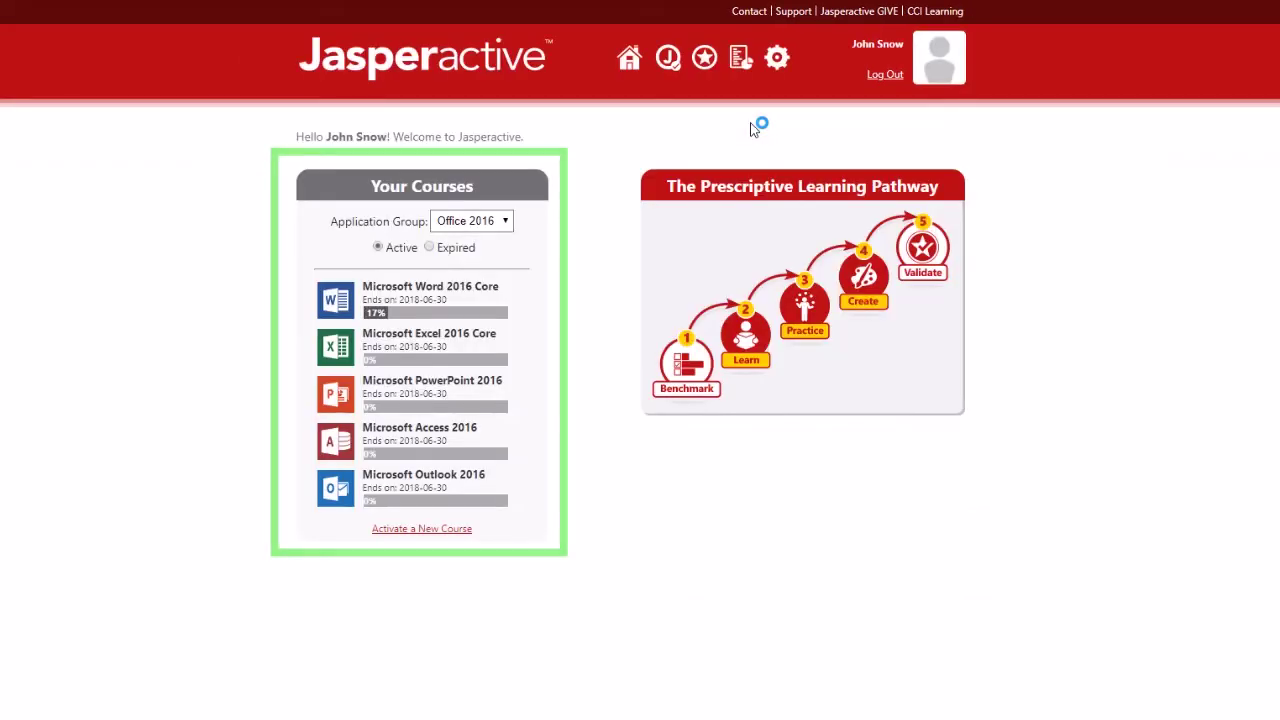
Step: Keep Office 2016 as the application group to show the active courses
{"action": "left_click", "coordinate": [482, 228]}
{"action": "left_click", "coordinate": [500, 254]}
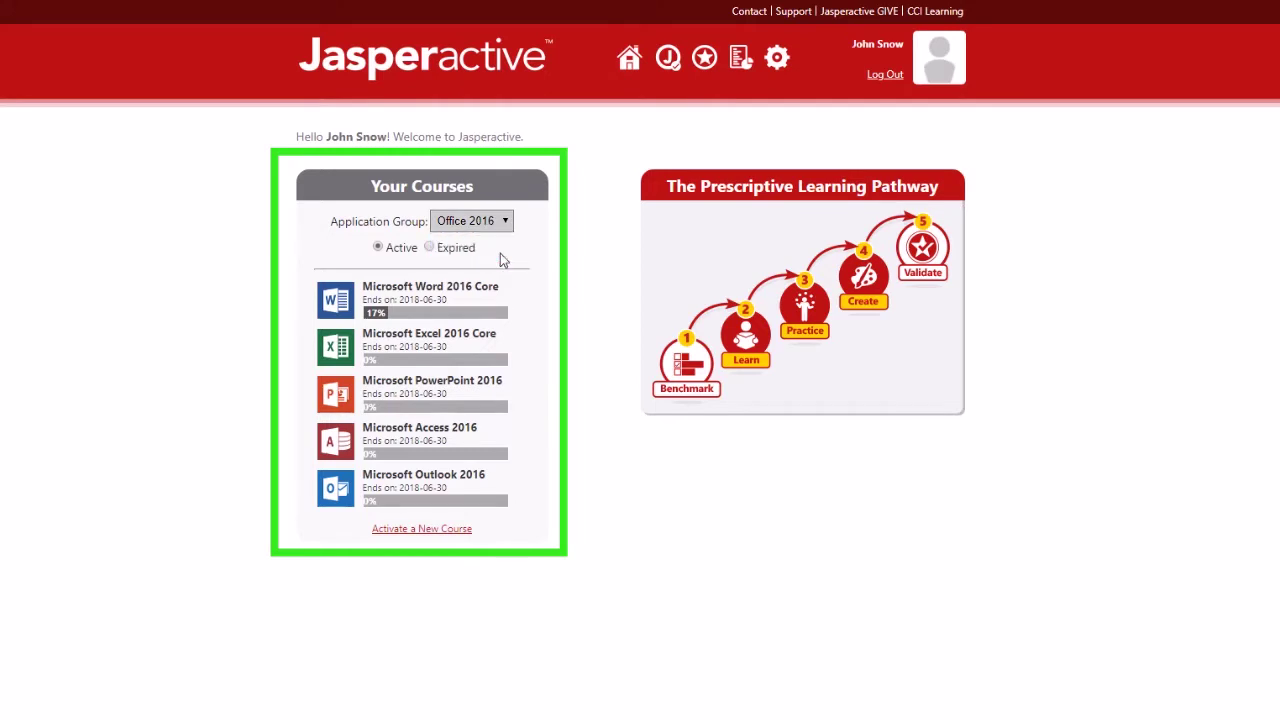
{"action": "left_click", "coordinate": [378, 248]}
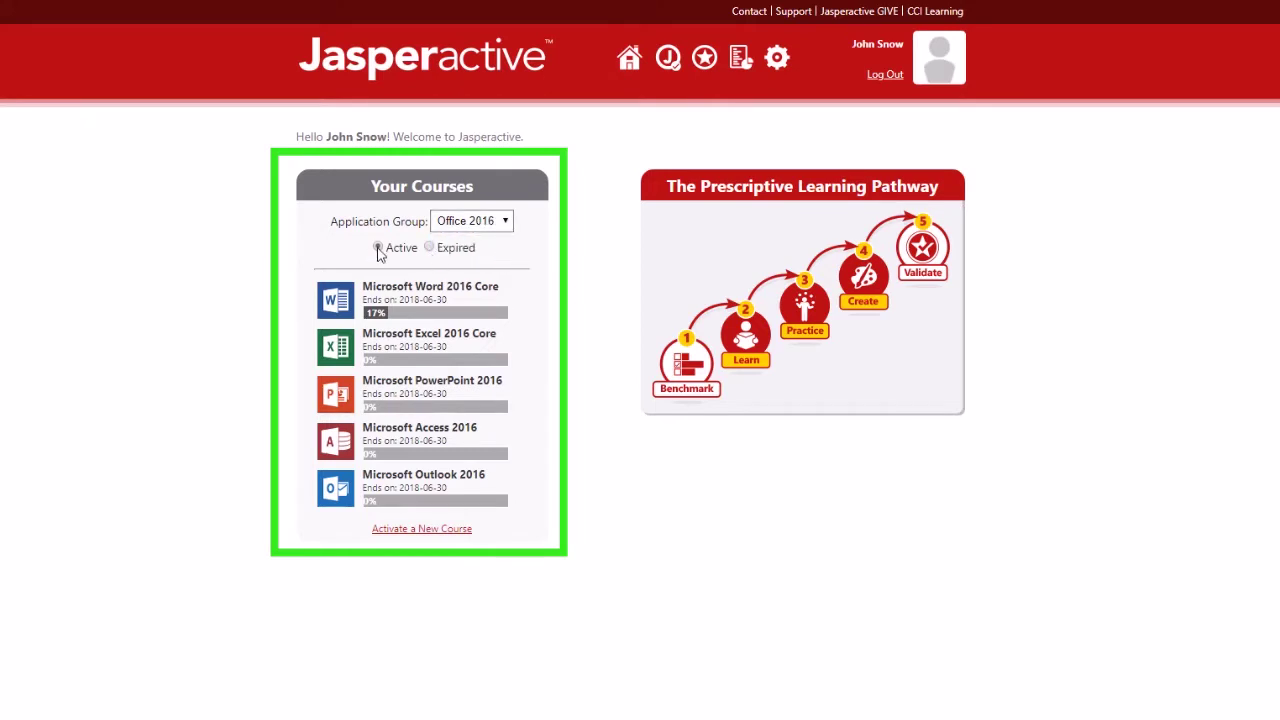
Step: Launch the Microsoft Excel 2016 Core benchmark and continue past its instructions
{"action": "left_click", "coordinate": [331, 352]}
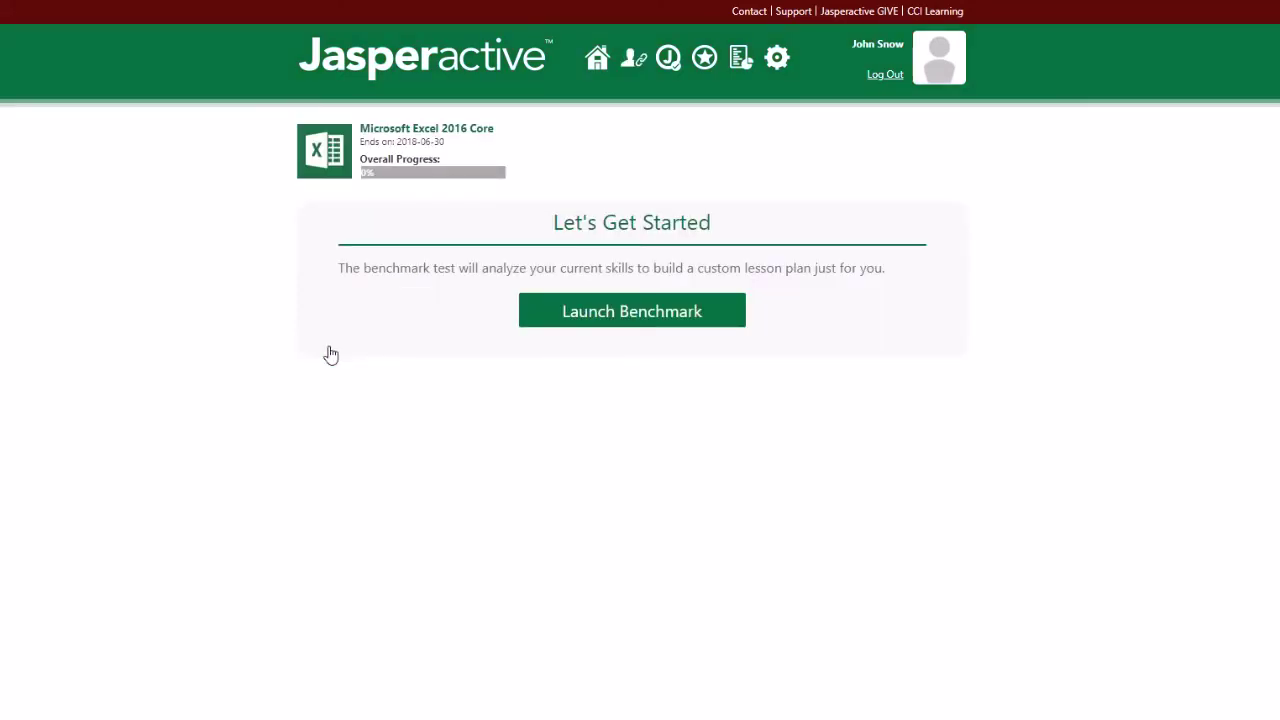
{"action": "left_click", "coordinate": [726, 318]}
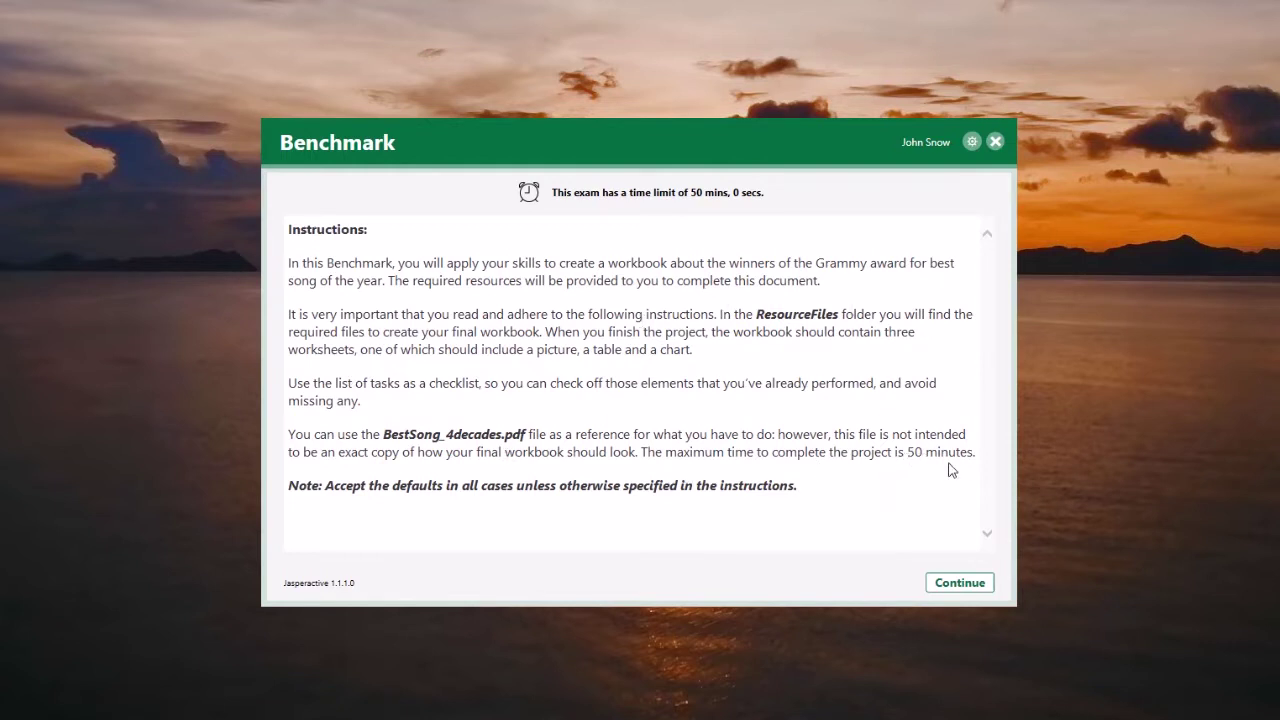
{"action": "left_click", "coordinate": [986, 590]}
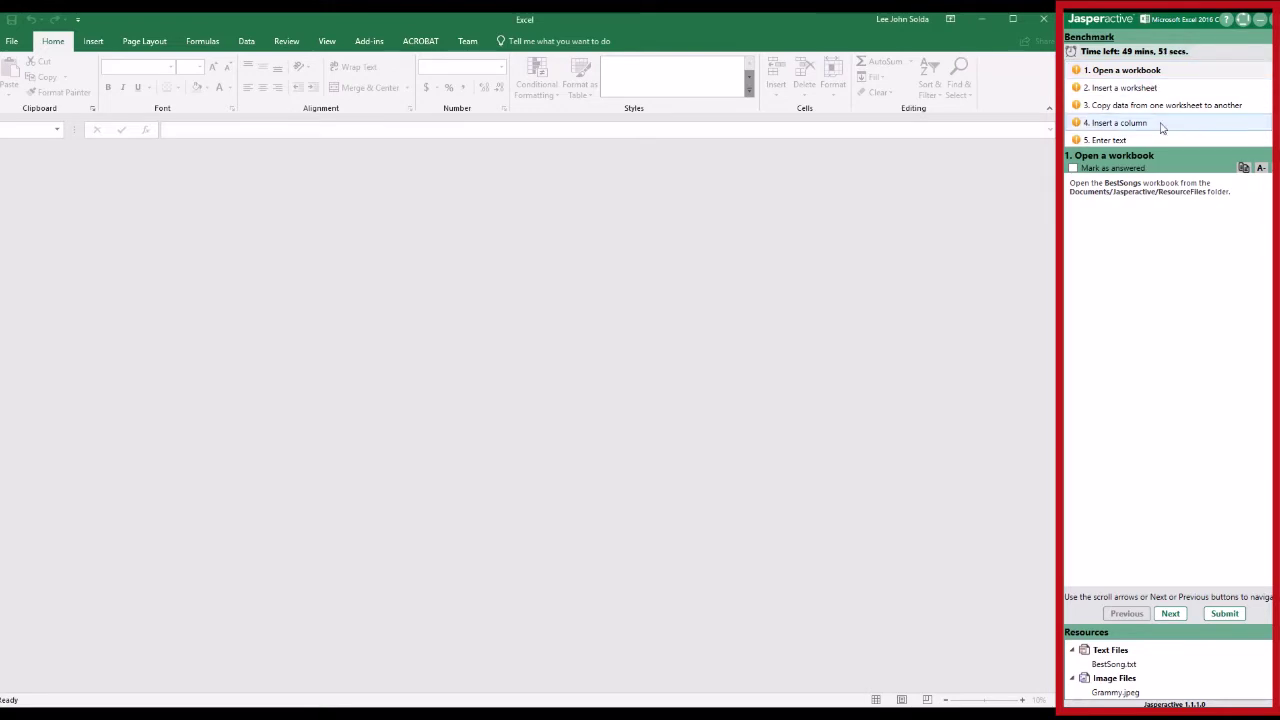
Step: Read through the instruction-pane help guide, then close it
{"action": "left_click", "coordinate": [1227, 21]}
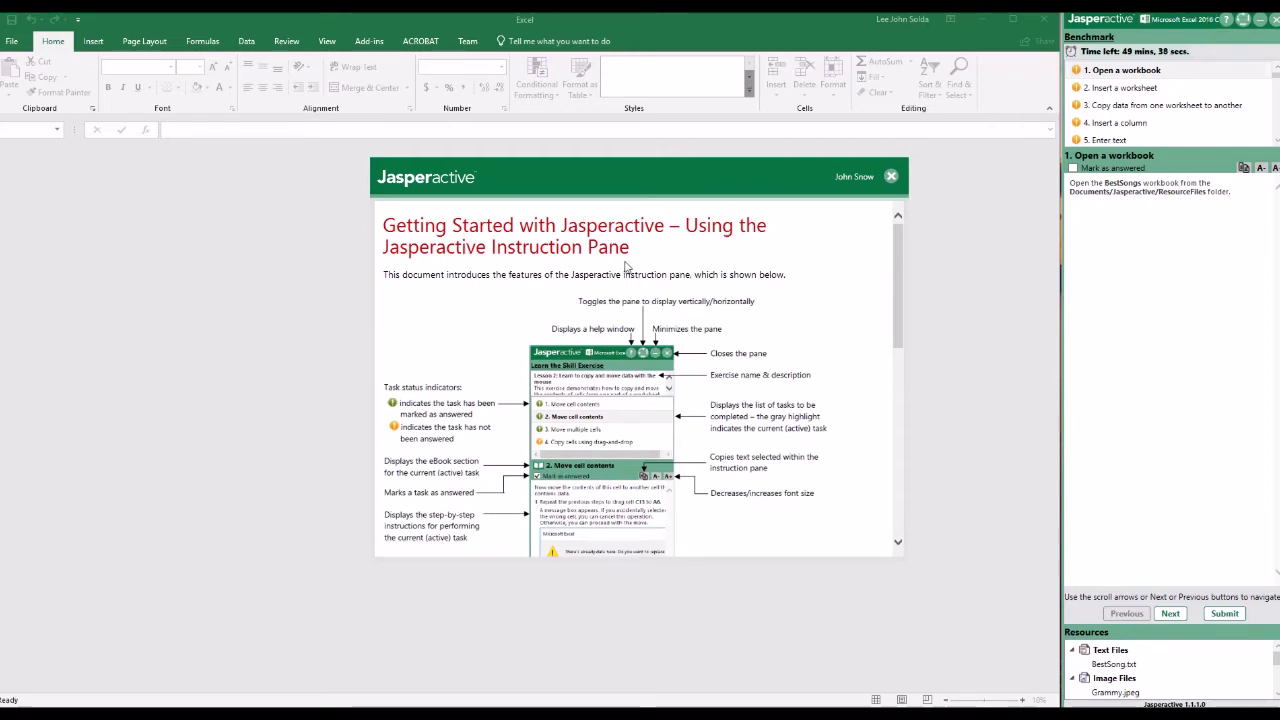
{"action": "scroll", "coordinate": [776, 302], "scroll_direction": "down", "scroll_amount": 2}
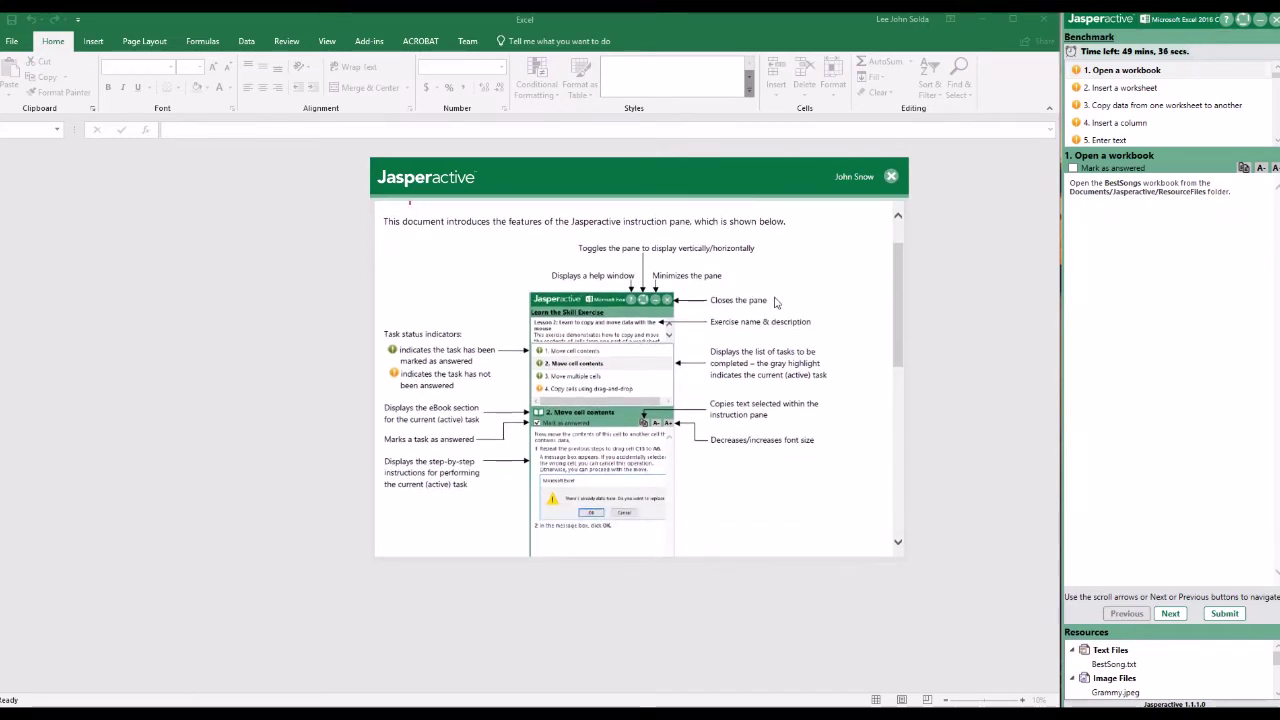
{"action": "scroll", "coordinate": [771, 428], "scroll_direction": "down", "scroll_amount": 5}
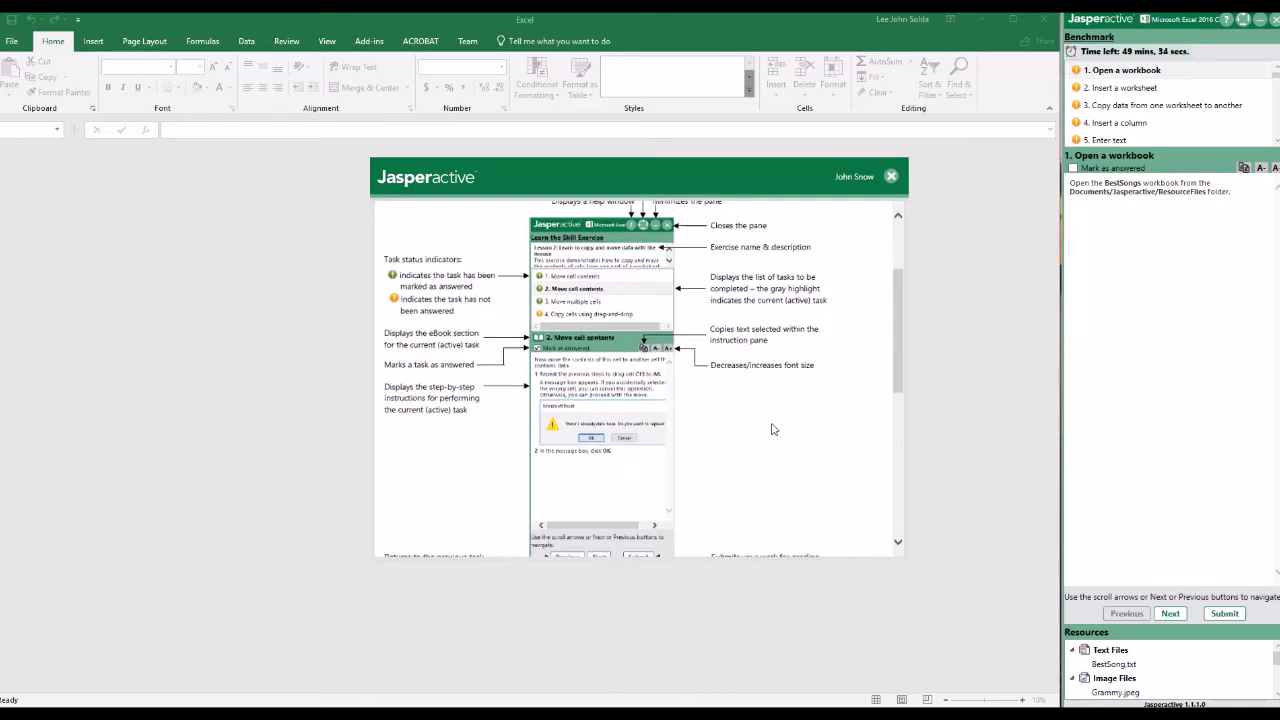
{"action": "left_click", "coordinate": [890, 178]}
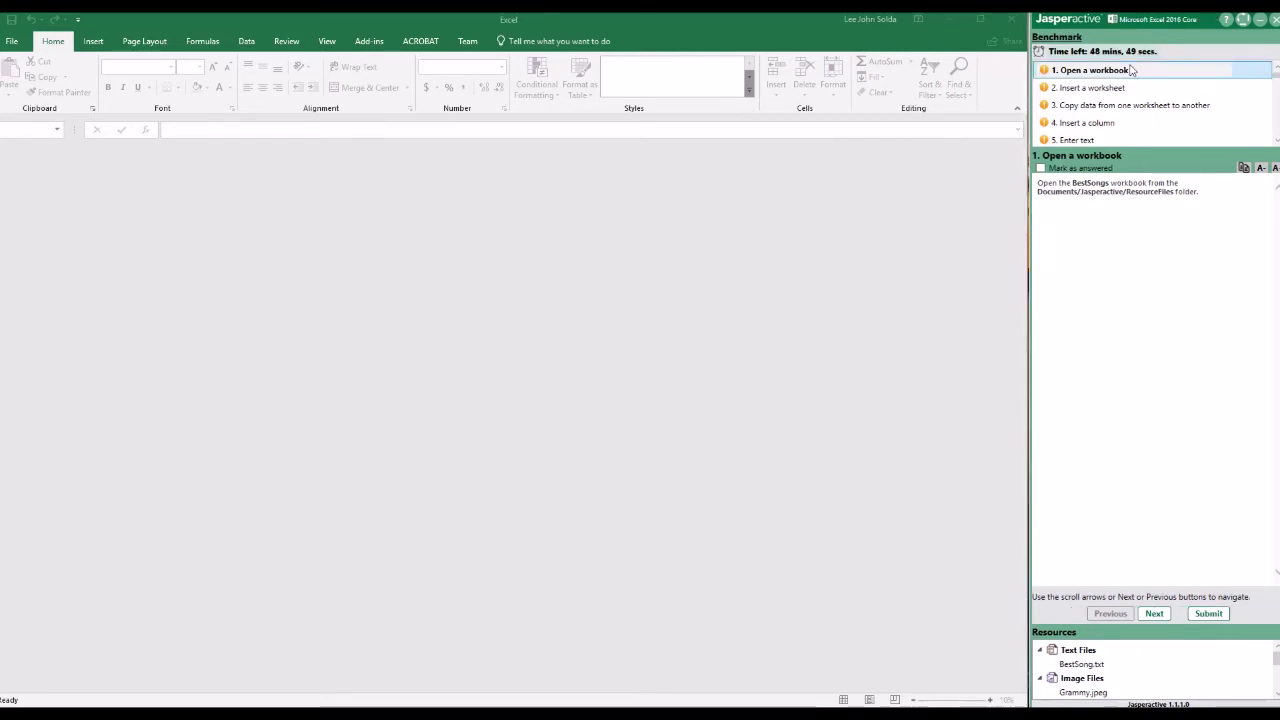
Step: View the next tasks' instructions and re-dock the benchmark pane on the right
{"action": "left_click", "coordinate": [1123, 87]}
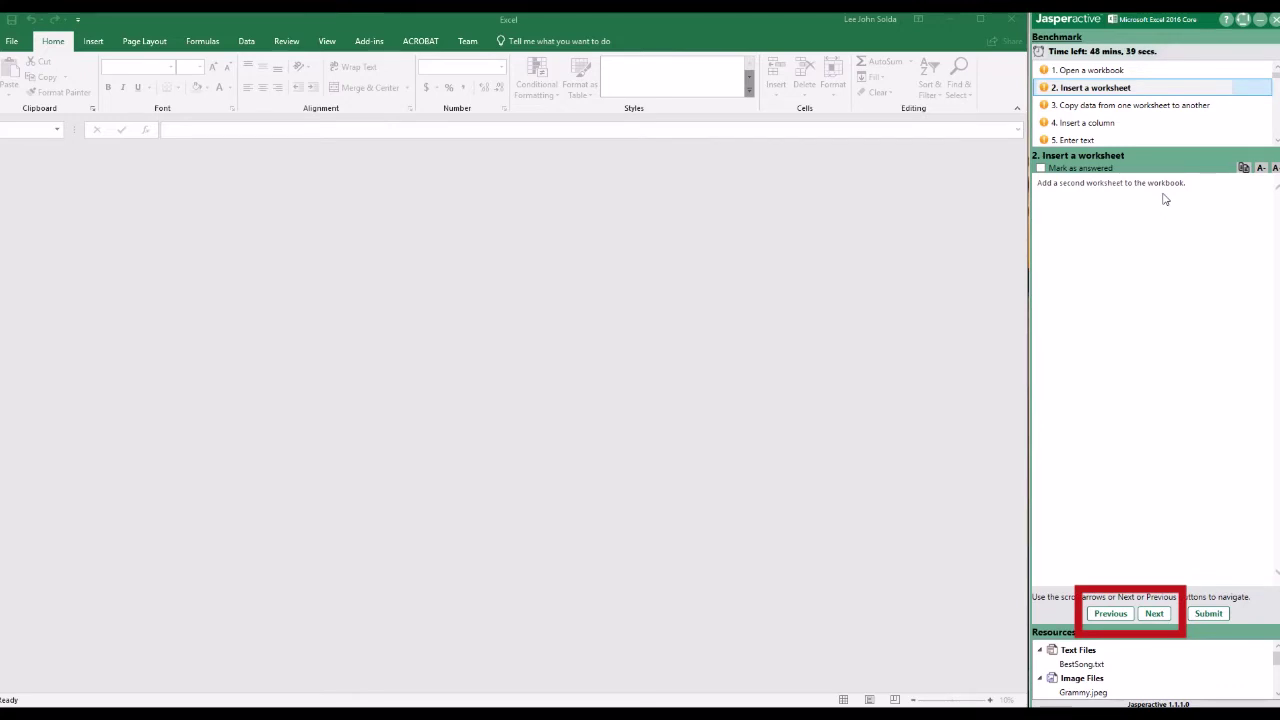
{"action": "left_click", "coordinate": [1128, 106]}
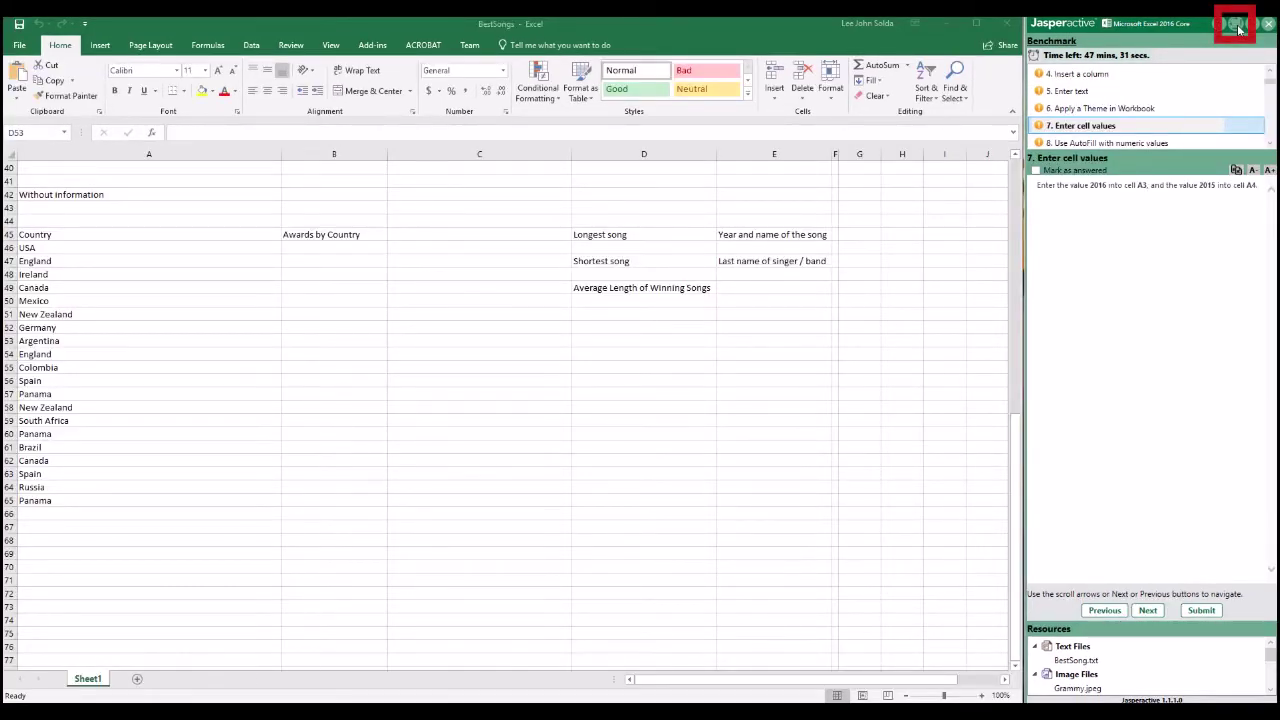
{"action": "left_click", "coordinate": [1238, 28]}
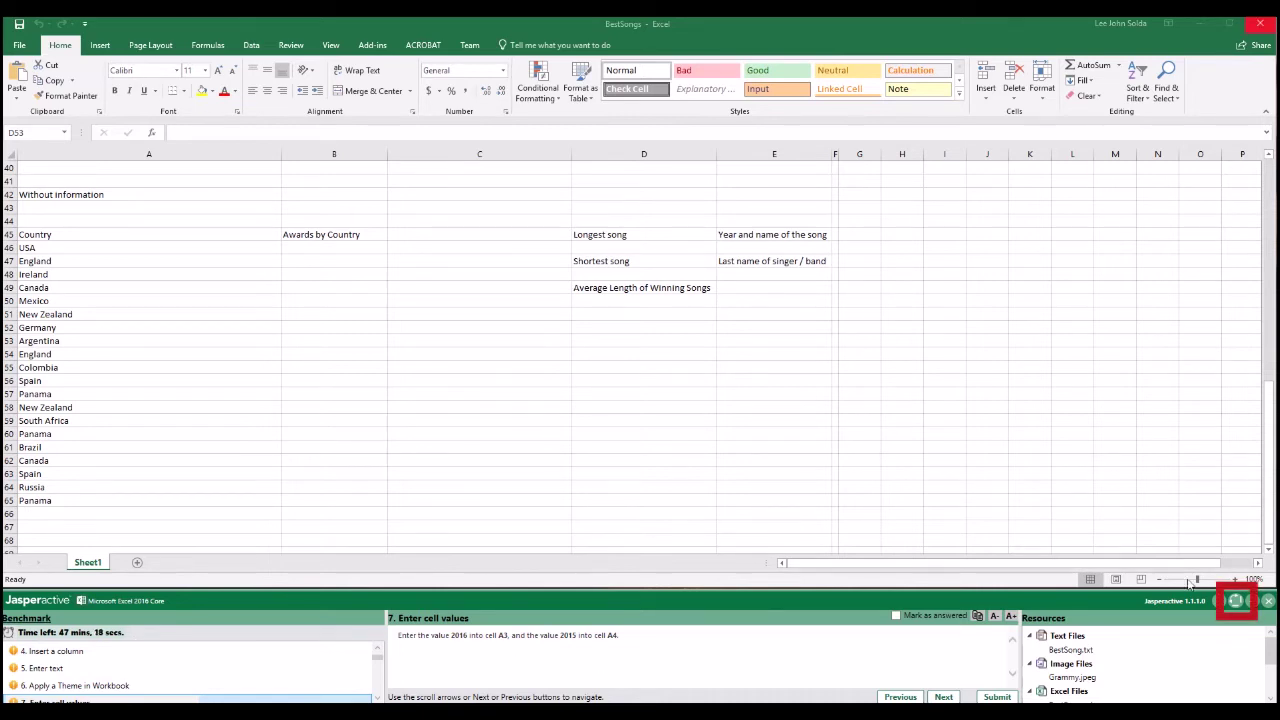
{"action": "left_click", "coordinate": [1235, 601]}
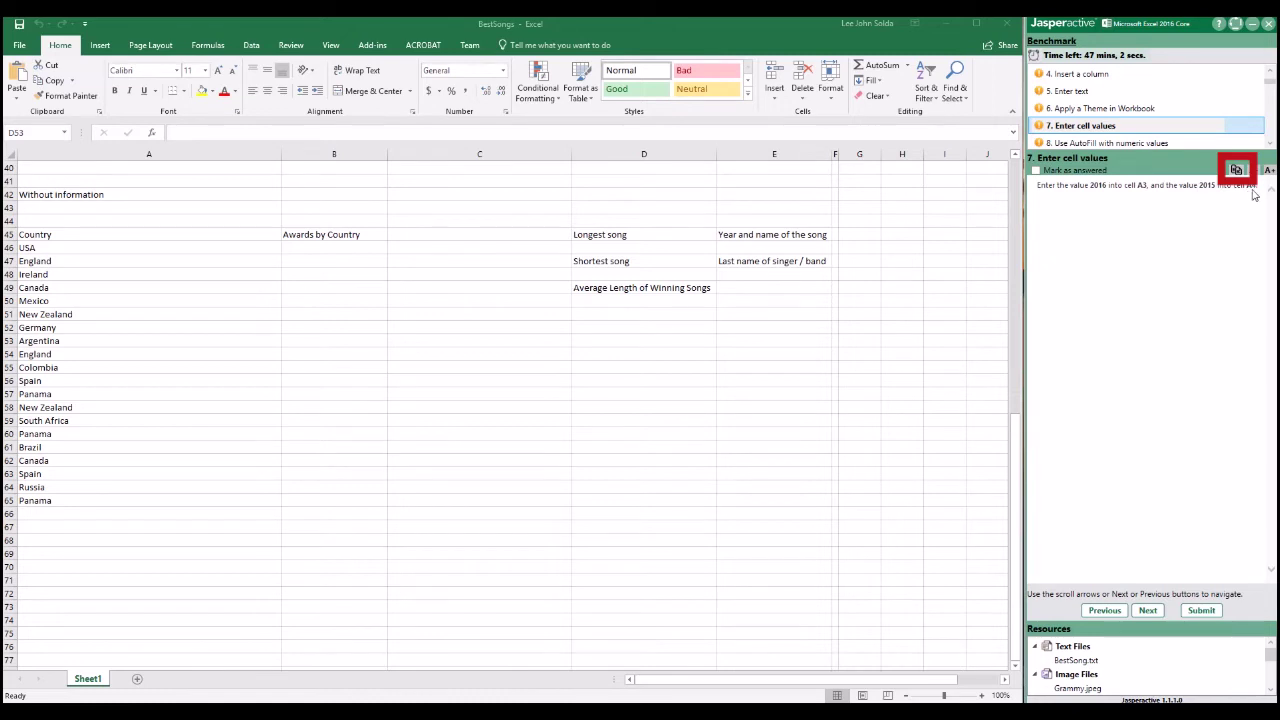
Step: Copy the A4 part of the task 7 instructions and paste it into cell C52
{"action": "left_click_drag", "start_coordinate": [1257, 186], "coordinate": [1165, 187]}
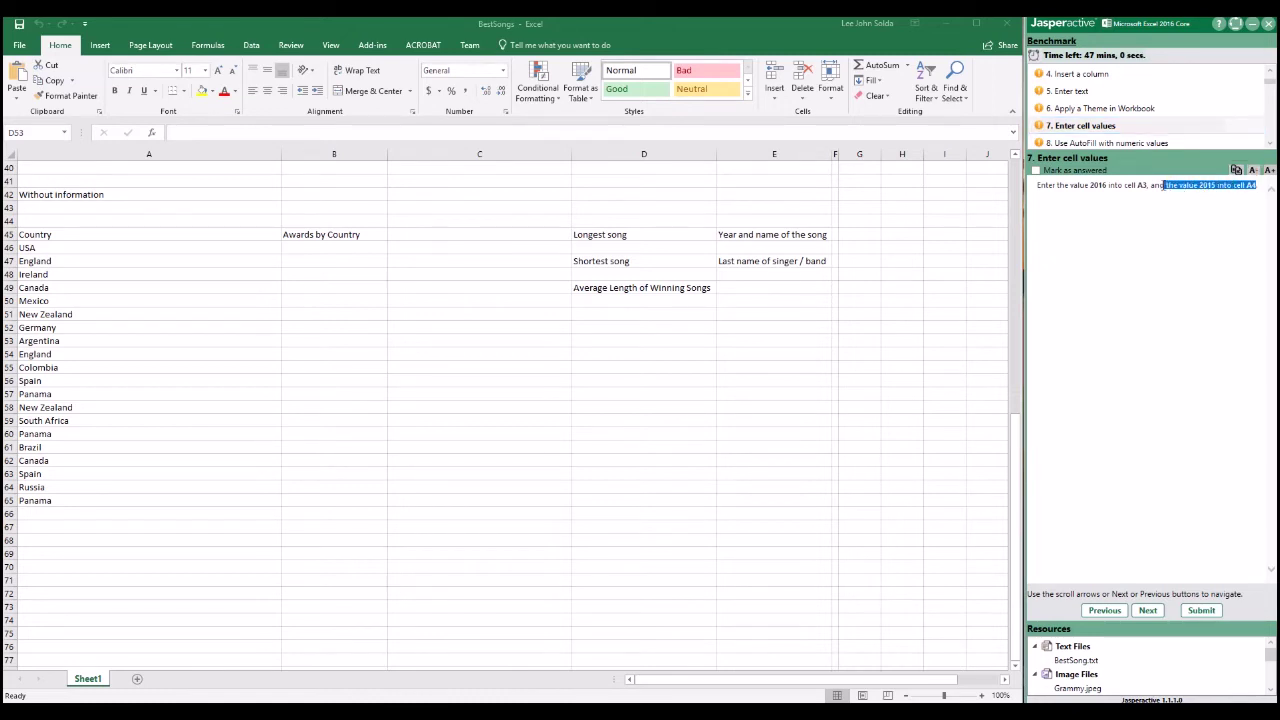
{"action": "left_click", "coordinate": [1237, 171]}
{"action": "left_click", "coordinate": [403, 327]}
{"action": "left_click", "coordinate": [403, 327]}
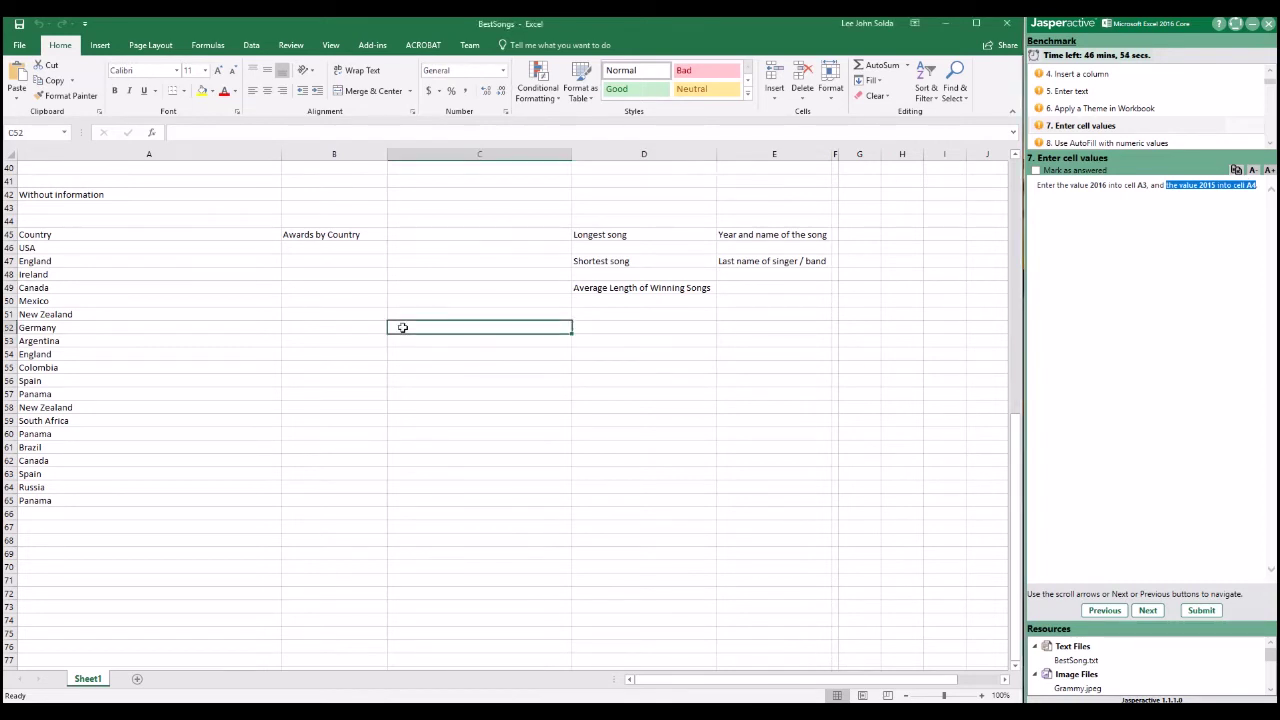
{"action": "right_click", "coordinate": [403, 327]}
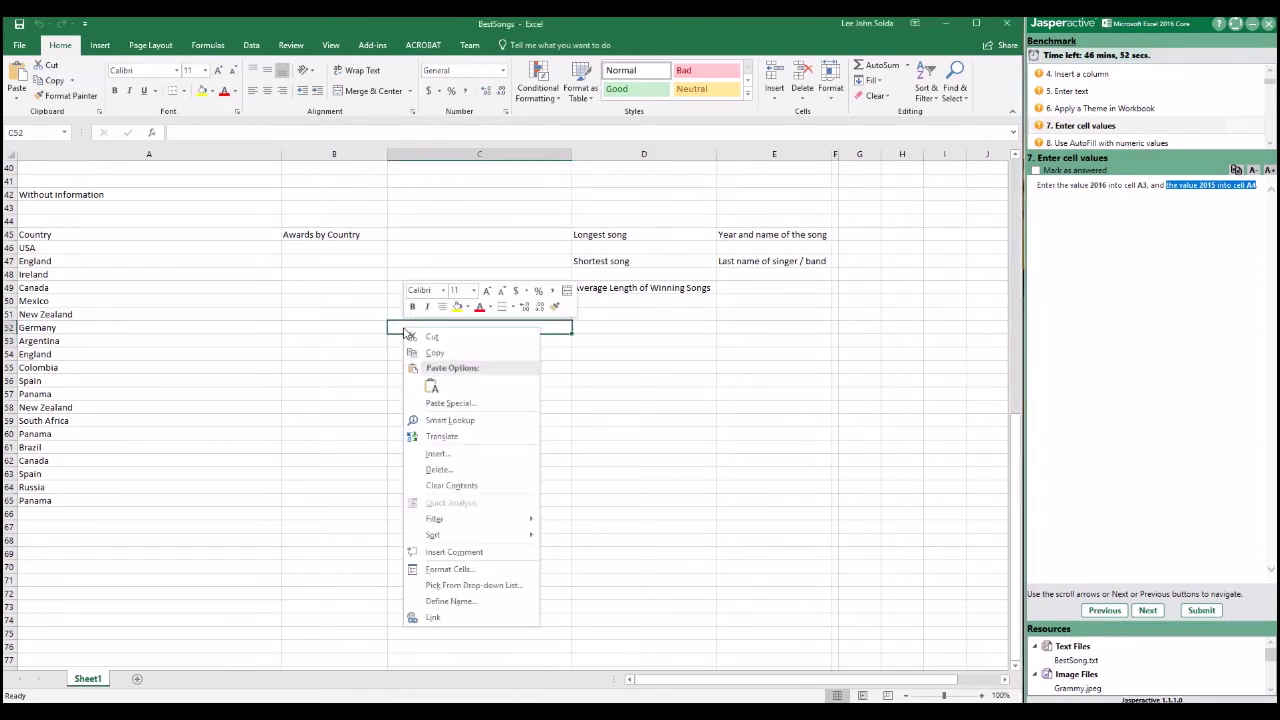
{"action": "left_click", "coordinate": [433, 383]}
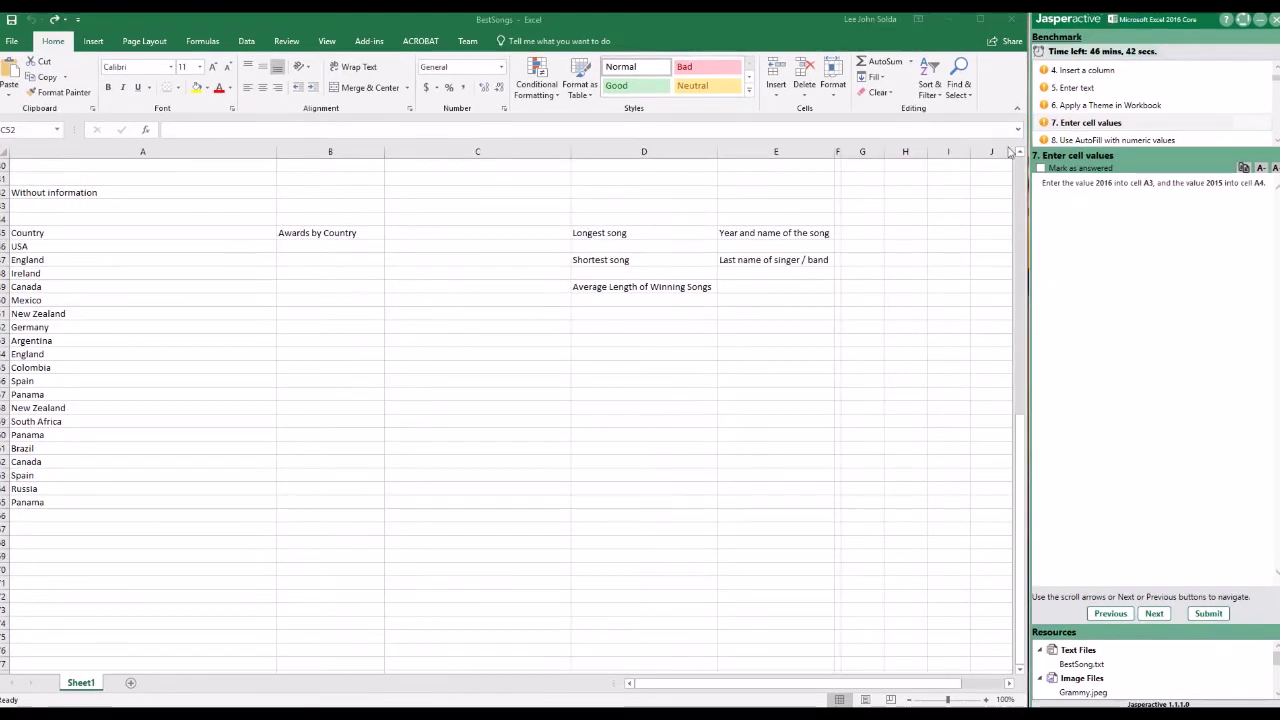
Step: Mark benchmark tasks 1 and 2 as answered
{"action": "left_click", "coordinate": [1085, 70]}
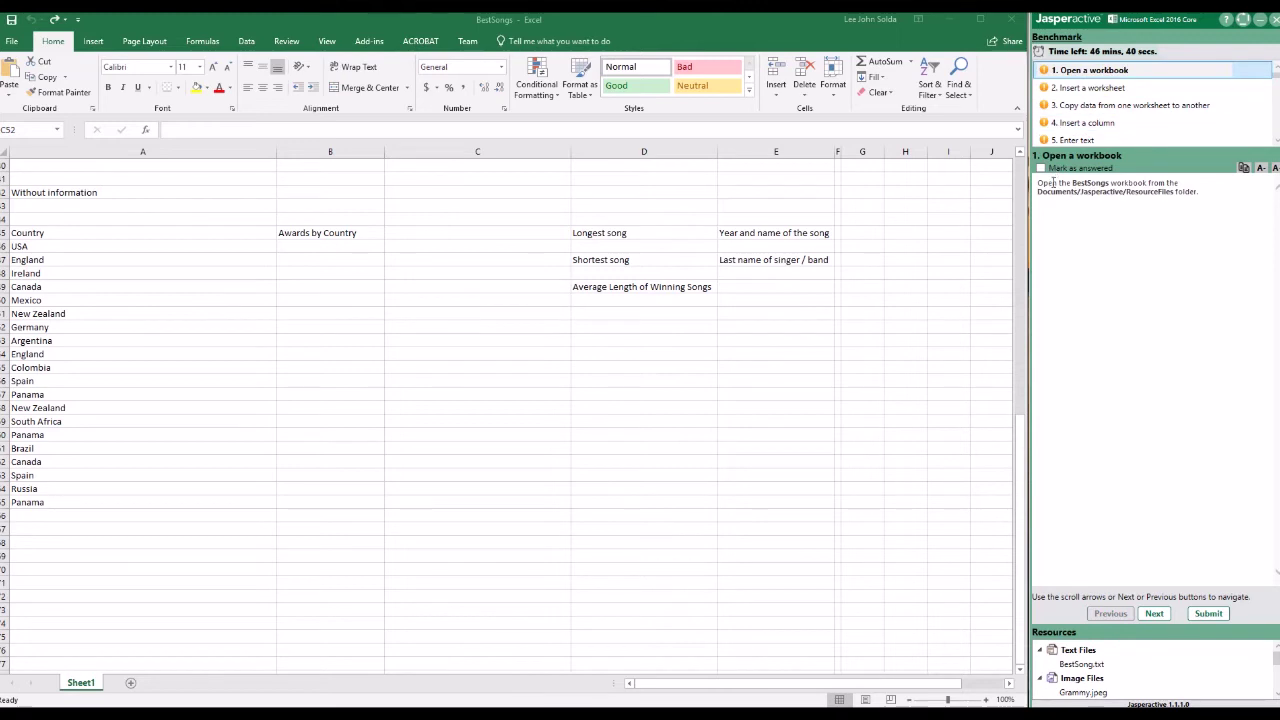
{"action": "left_click", "coordinate": [1056, 169]}
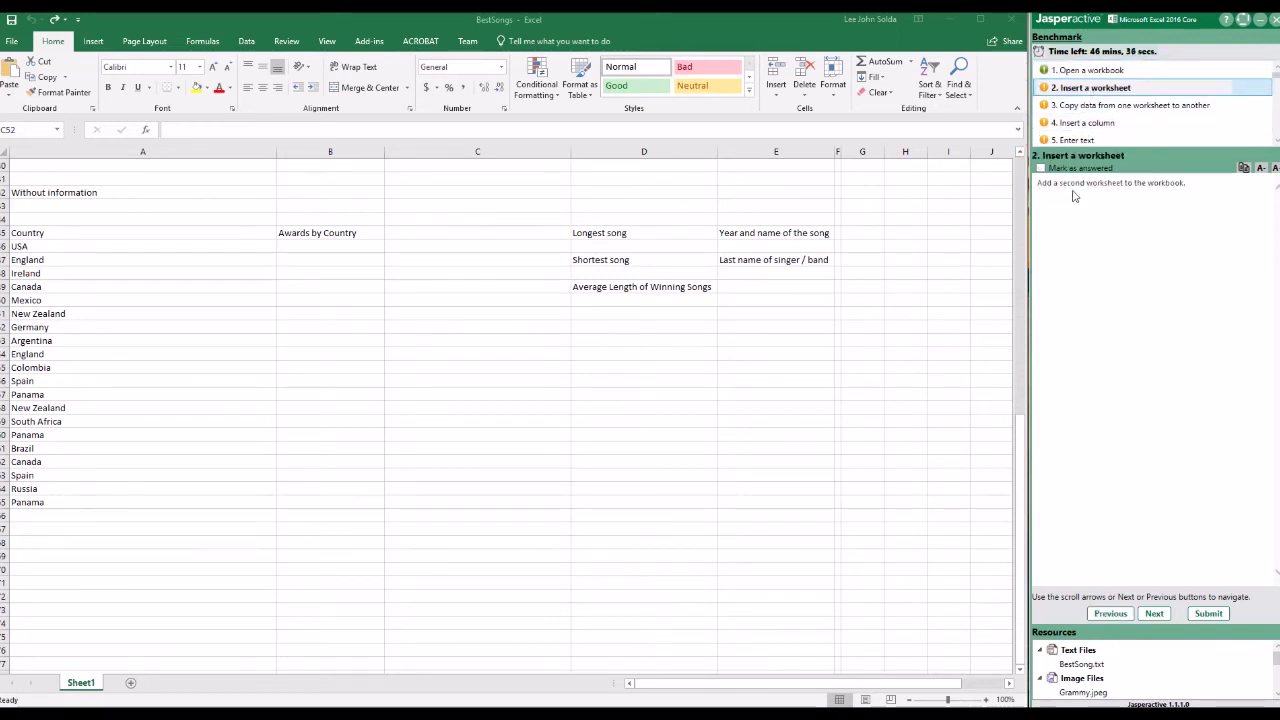
{"action": "left_click", "coordinate": [1105, 170]}
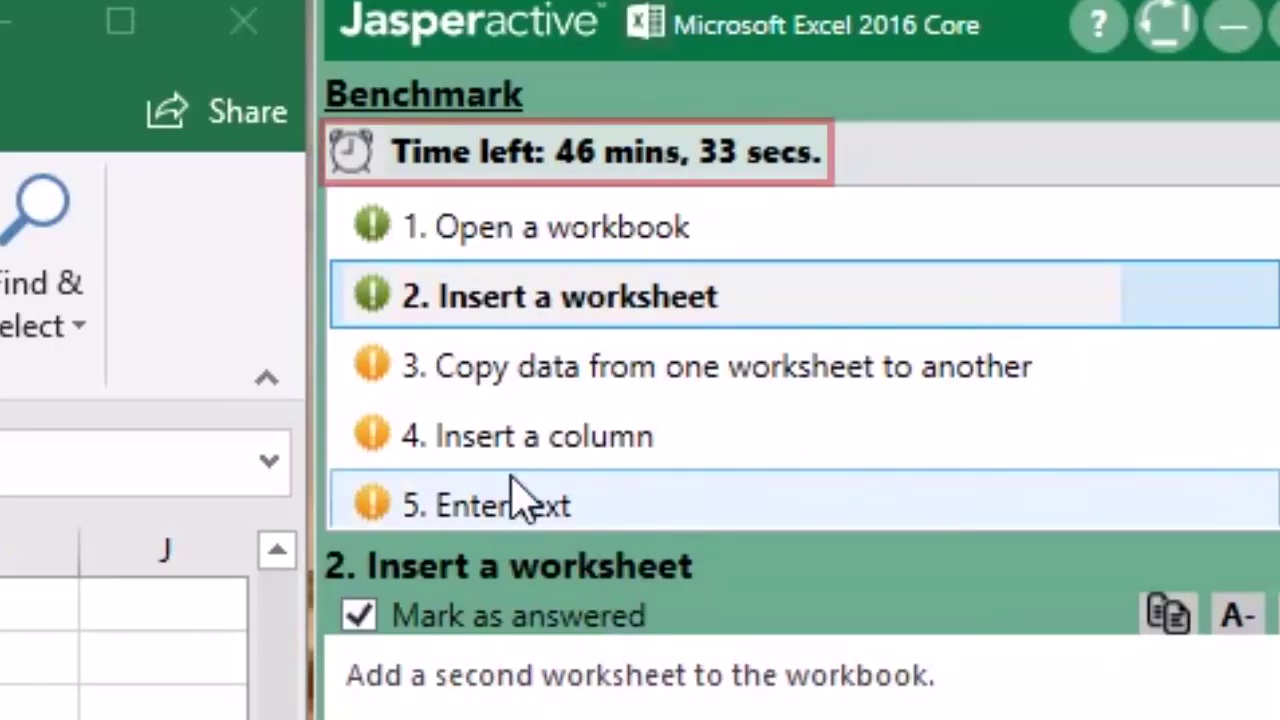
Step: Go to task 3 and select the BestSong.txt resource
{"action": "left_click", "coordinate": [1085, 105]}
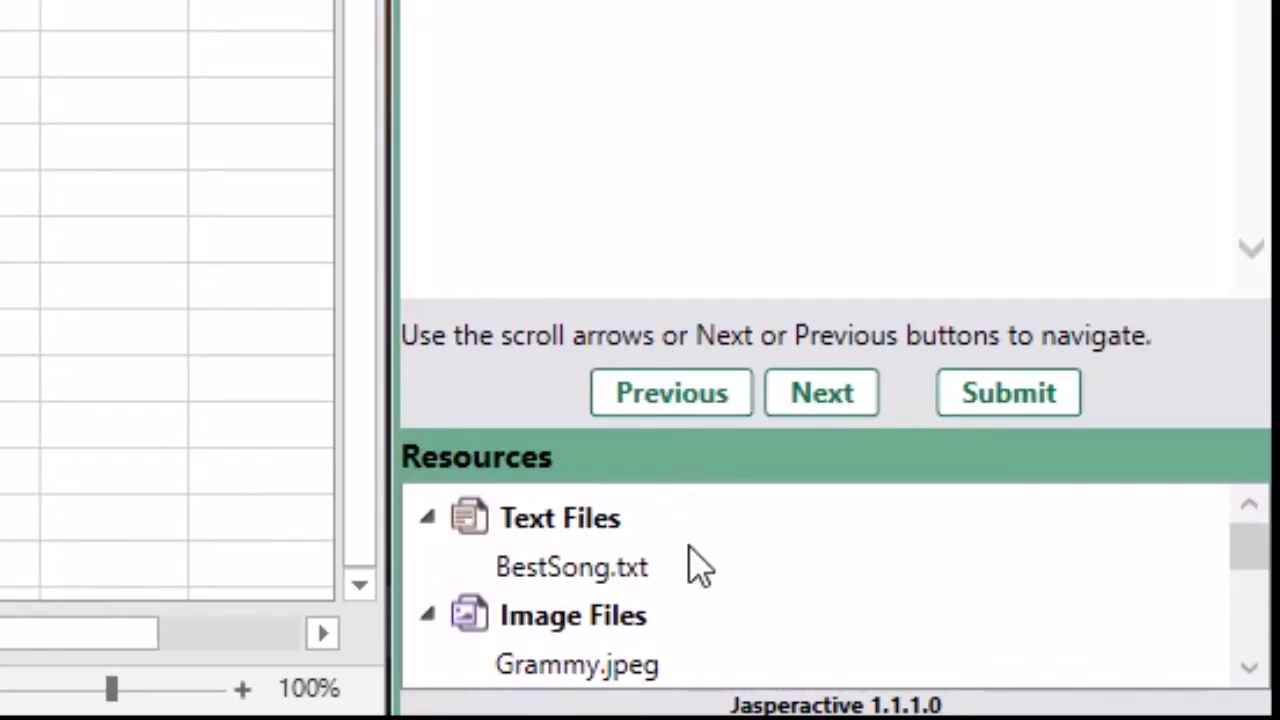
{"action": "scroll", "coordinate": [680, 580], "scroll_direction": "down", "scroll_amount": 5}
{"action": "scroll", "coordinate": [615, 580], "scroll_direction": "down", "scroll_amount": 2}
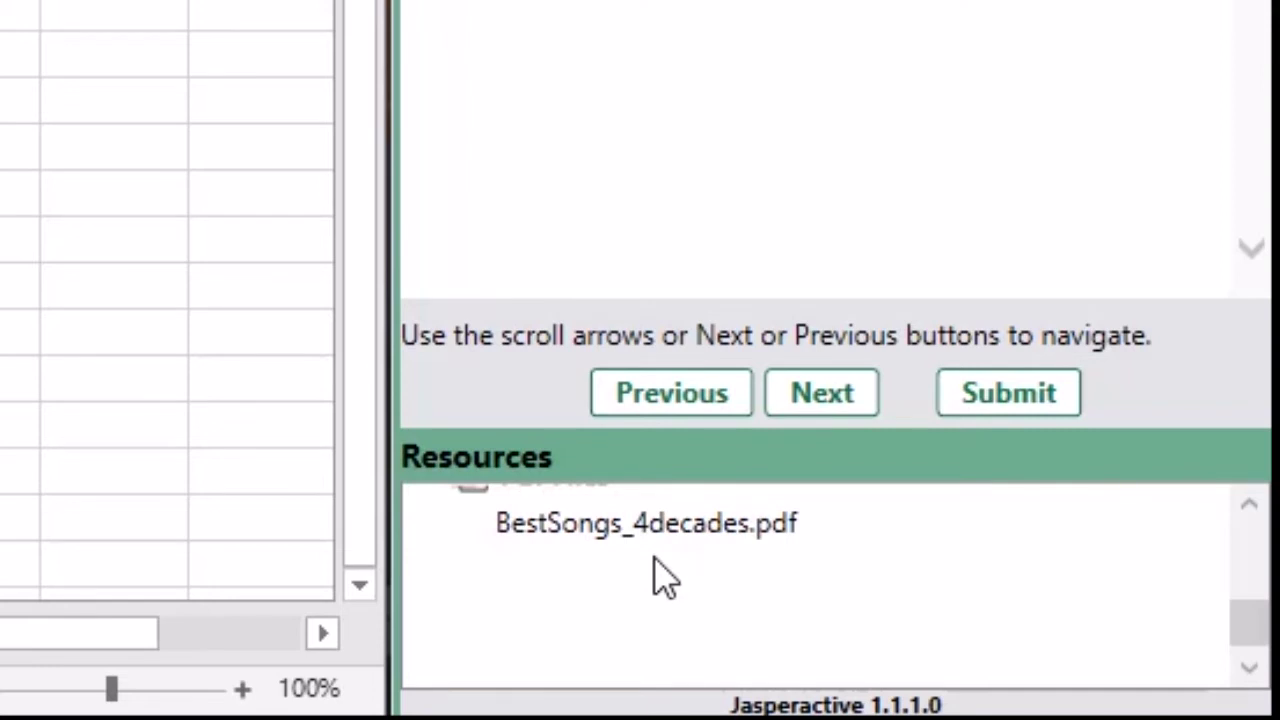
{"action": "scroll", "coordinate": [658, 573], "scroll_direction": "up", "scroll_amount": 2}
{"action": "scroll", "coordinate": [656, 572], "scroll_direction": "up", "scroll_amount": 2}
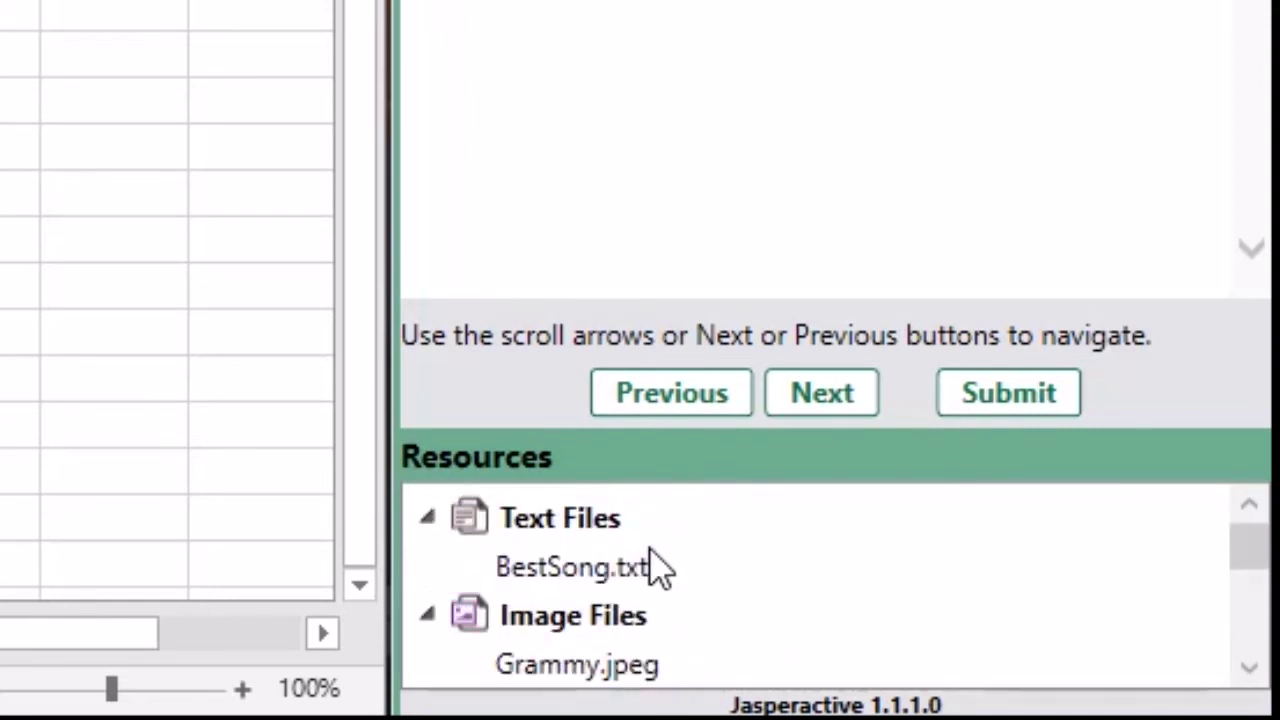
{"action": "left_click", "coordinate": [658, 570]}
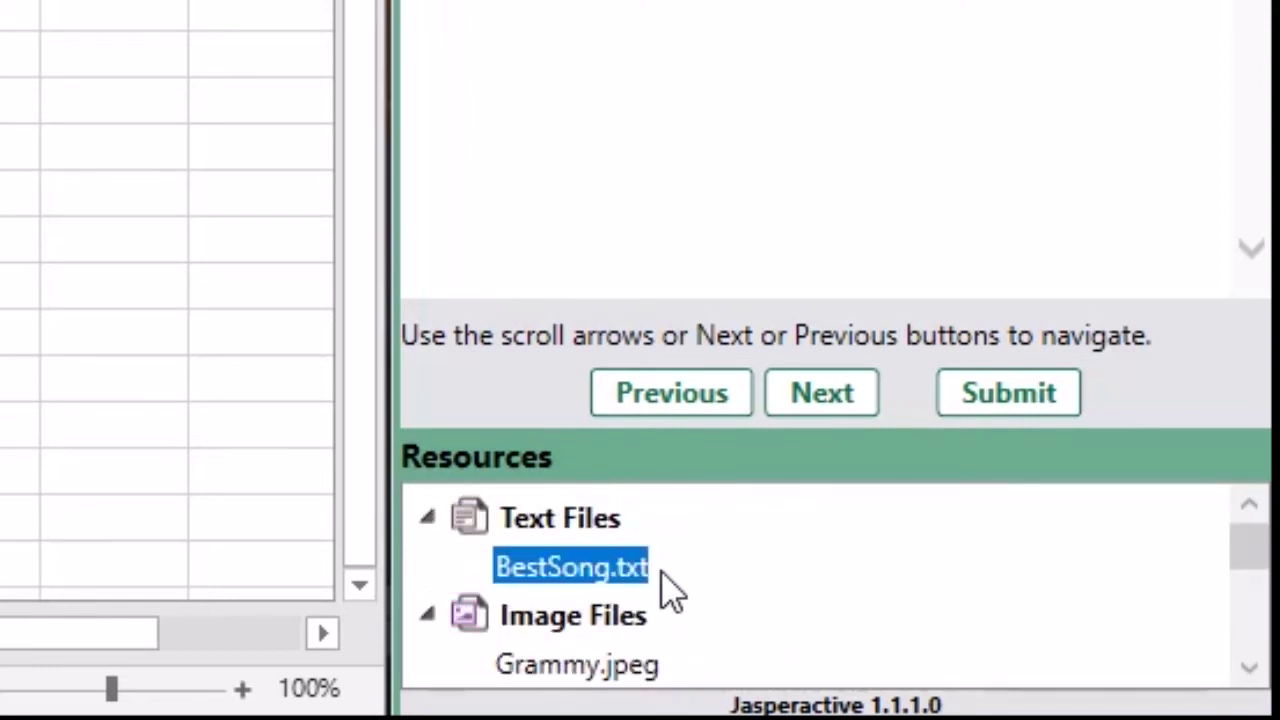
Step: Read BestSong.txt in Notepad, then submit the benchmark and confirm sending the results
{"action": "left_click", "coordinate": [590, 578]}
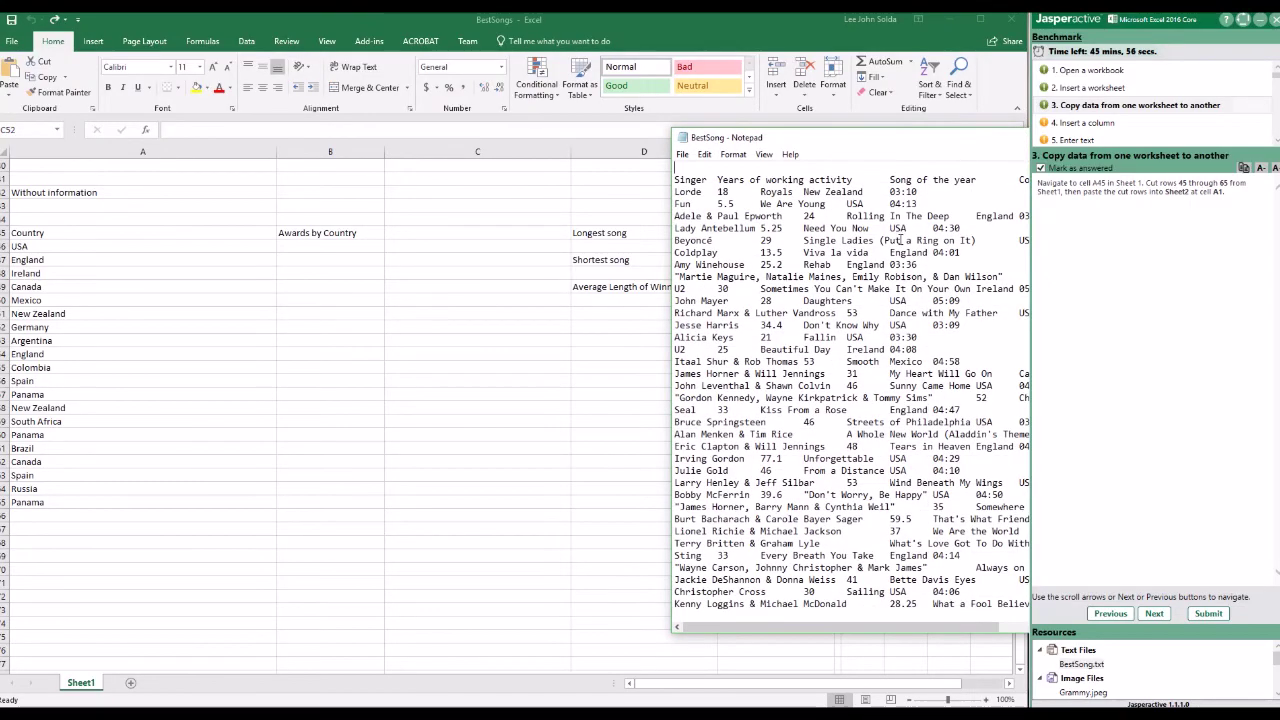
{"action": "left_click_drag", "start_coordinate": [903, 148], "coordinate": [692, 152]}
{"action": "scroll", "coordinate": [670, 380], "scroll_direction": "down", "scroll_amount": 5}
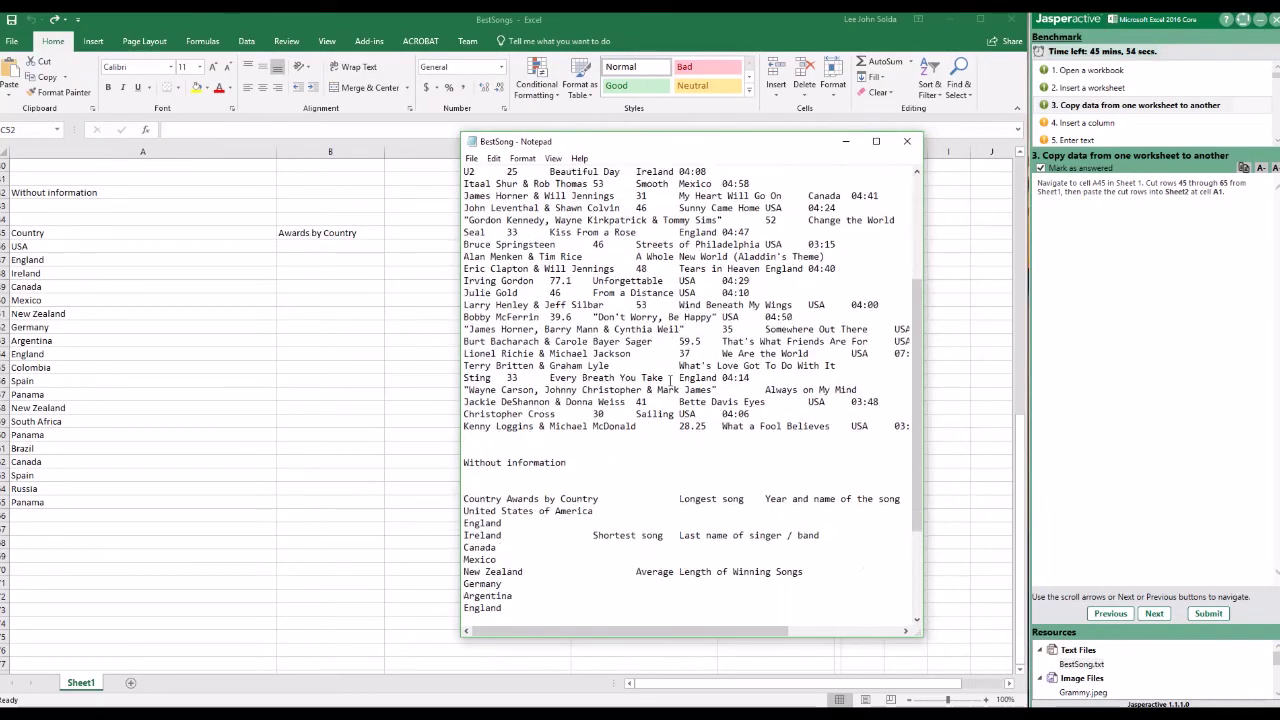
{"action": "scroll", "coordinate": [670, 380], "scroll_direction": "up", "scroll_amount": 4}
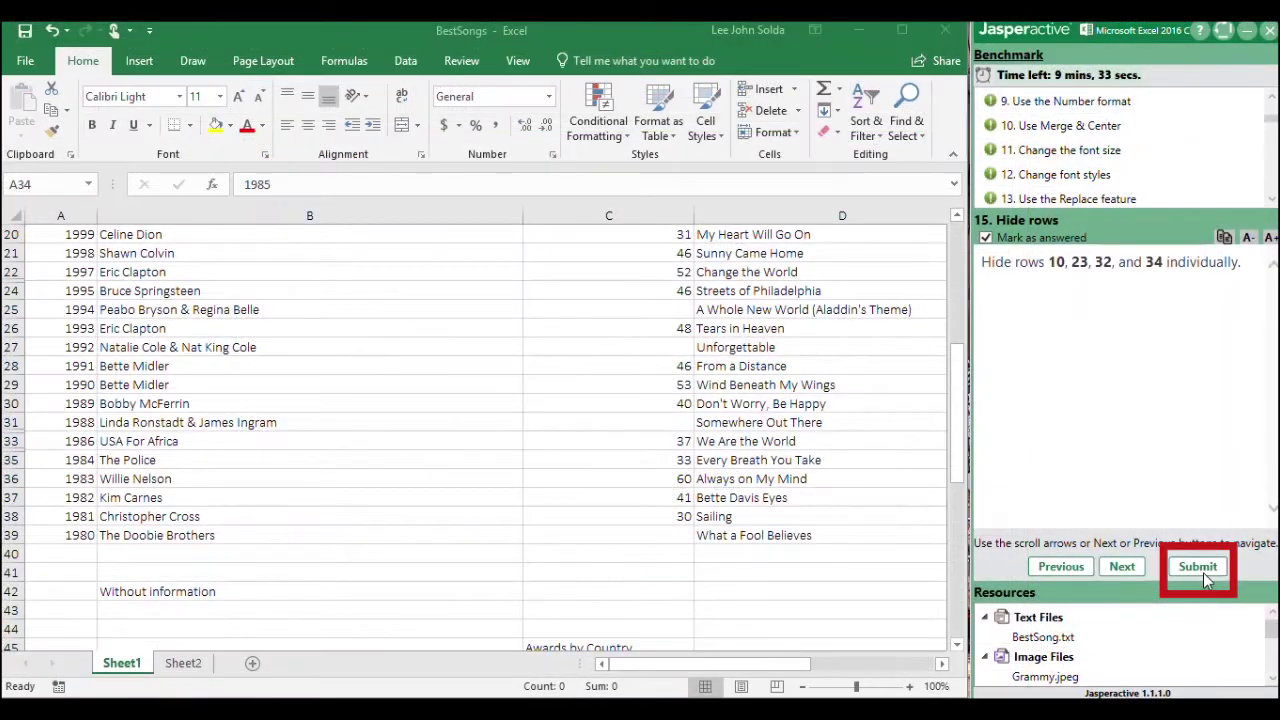
{"action": "left_click", "coordinate": [1205, 566]}
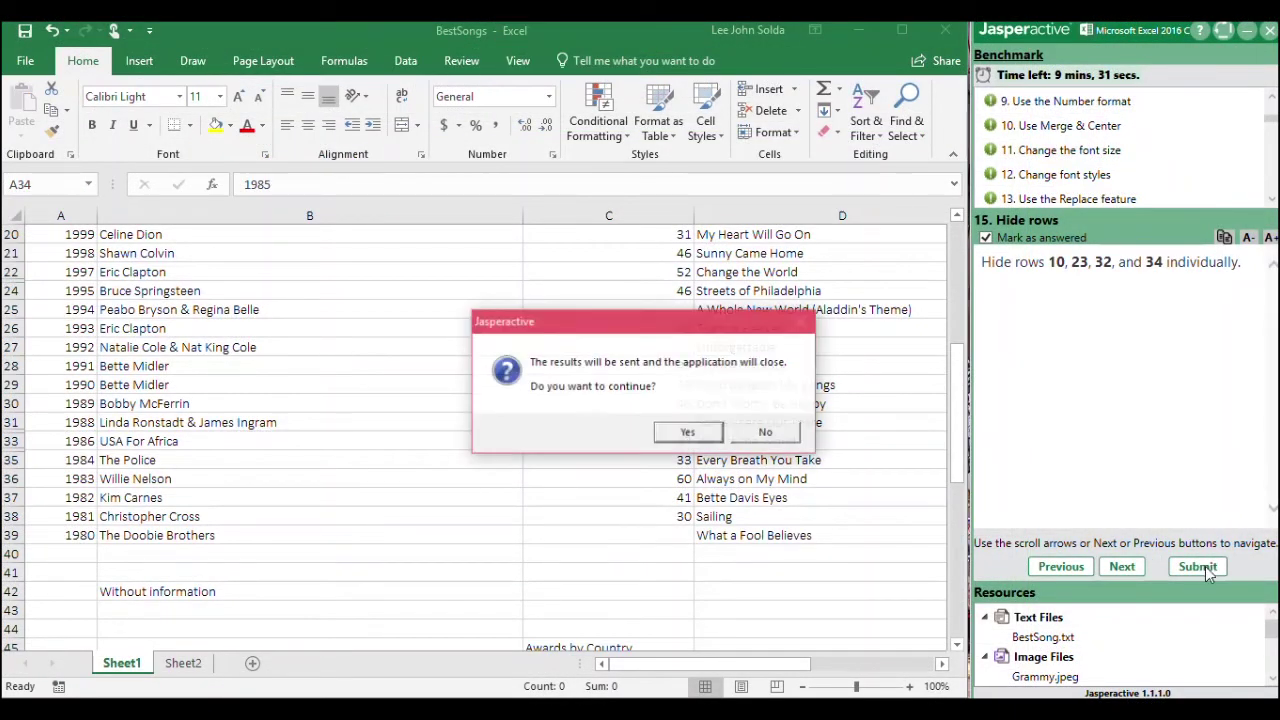
{"action": "left_click", "coordinate": [686, 435]}
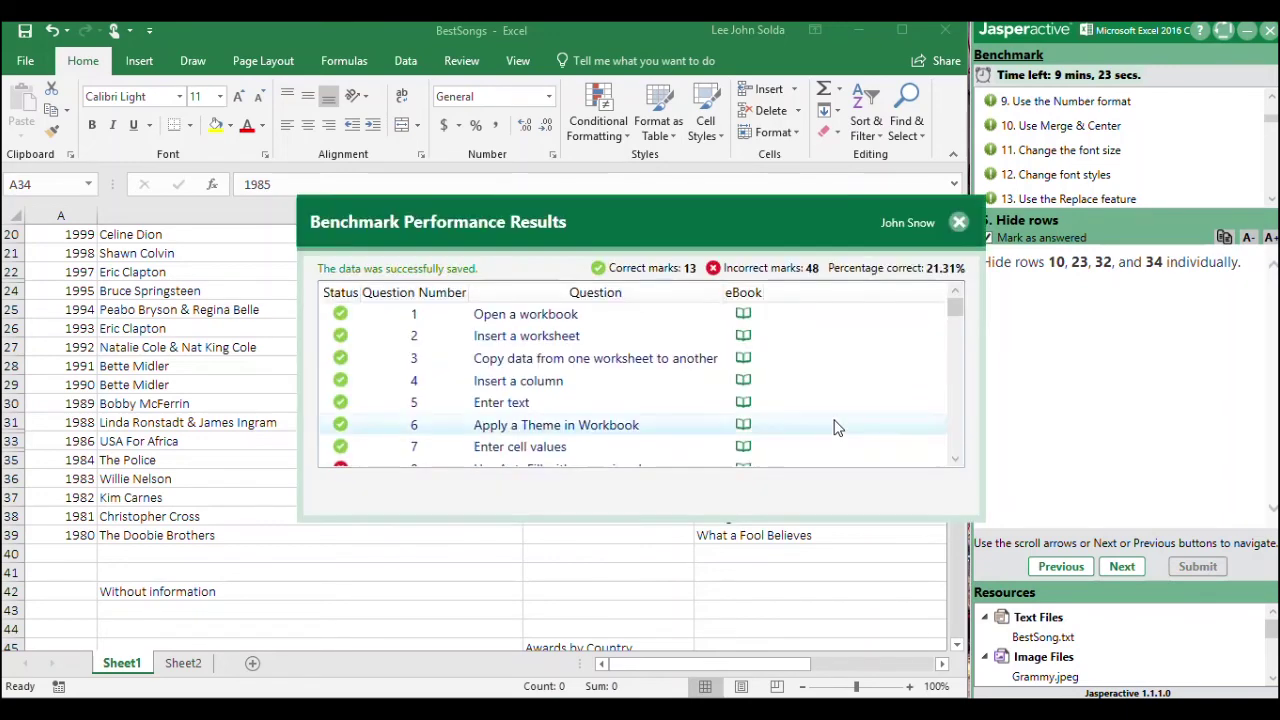
Step: Scroll the task-by-task results and close the Using AutoFill and Flash Fill eBook lesson
{"action": "scroll", "coordinate": [835, 424], "scroll_direction": "down", "scroll_amount": 2}
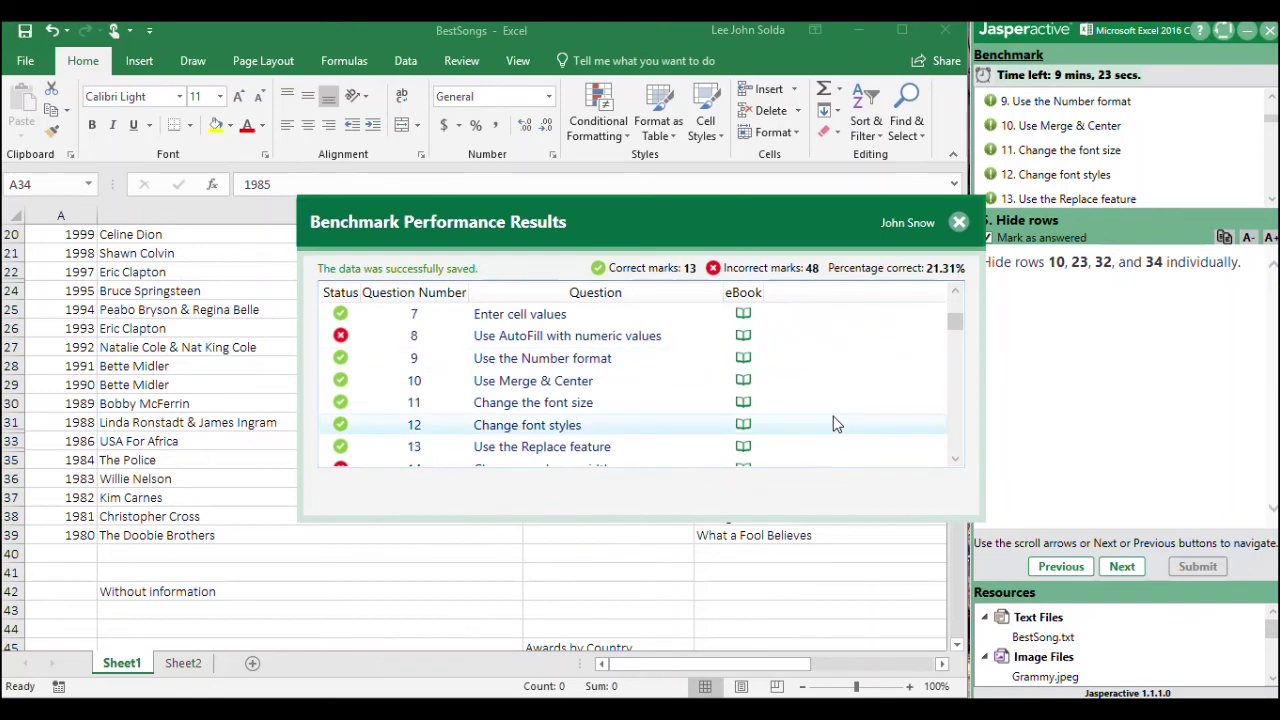
{"action": "scroll", "coordinate": [835, 424], "scroll_direction": "down", "scroll_amount": 1}
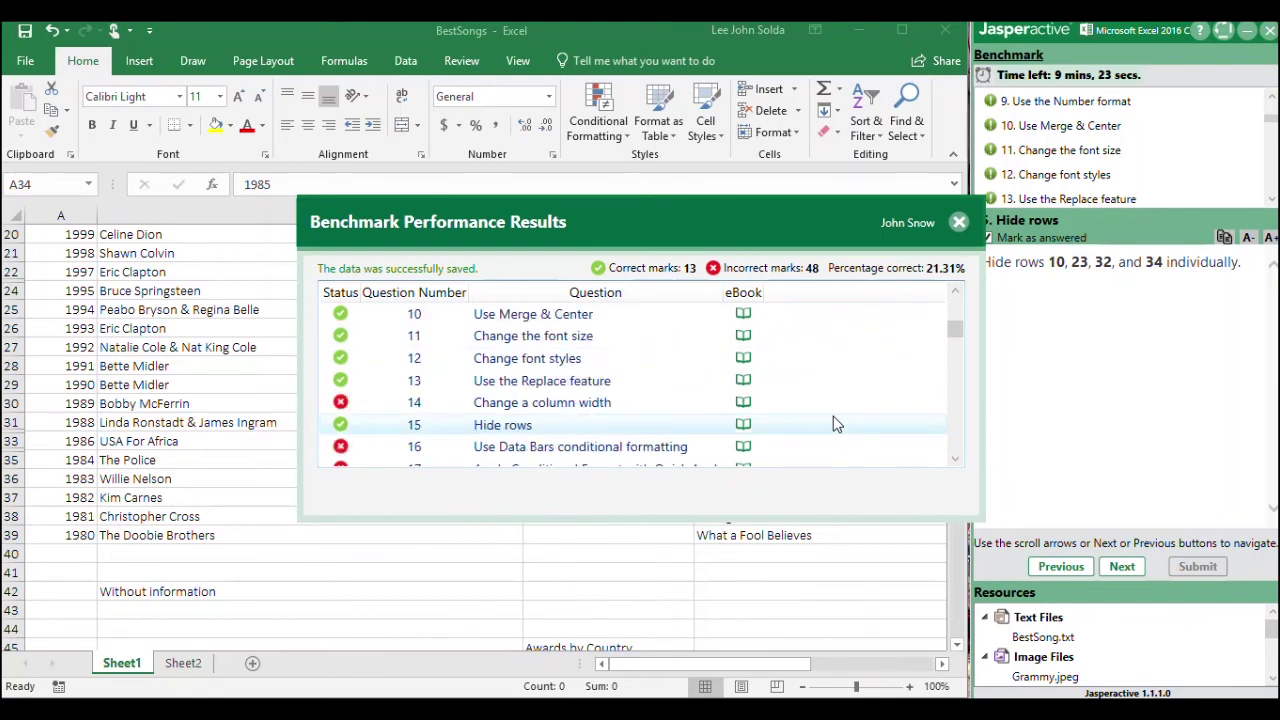
{"action": "scroll", "coordinate": [833, 424], "scroll_direction": "up", "scroll_amount": 1}
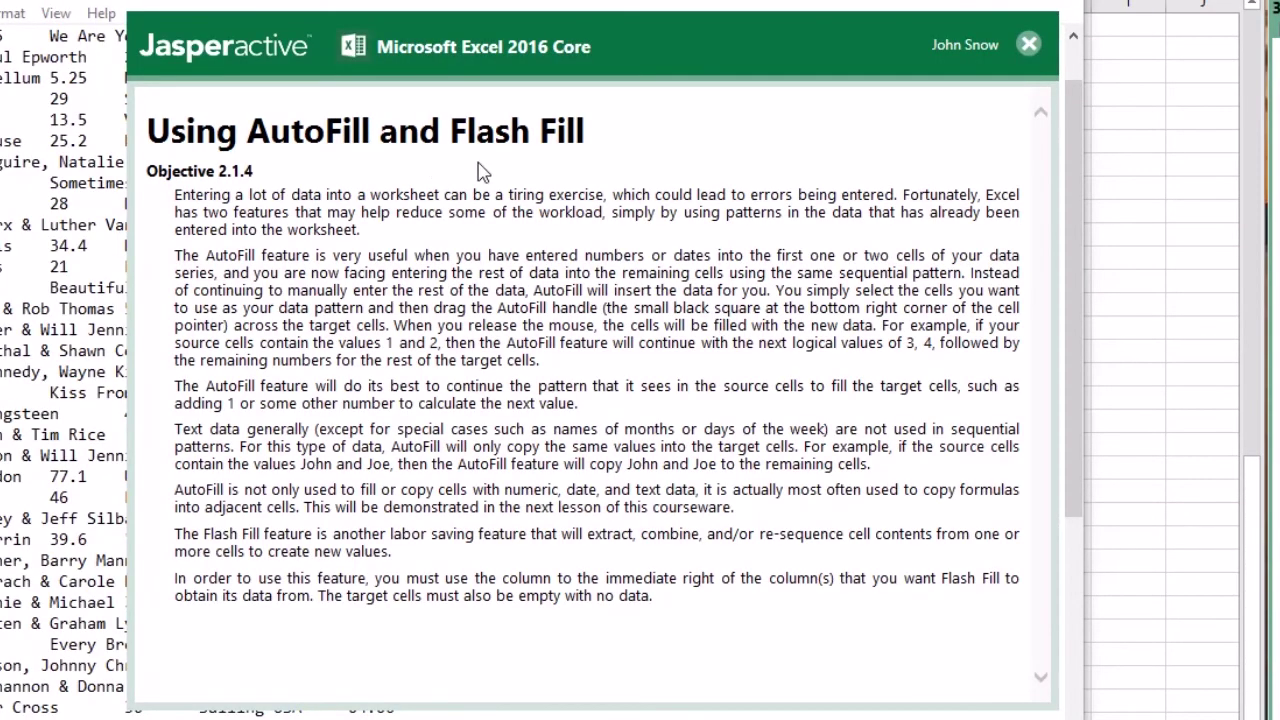
{"action": "left_click", "coordinate": [1029, 44]}
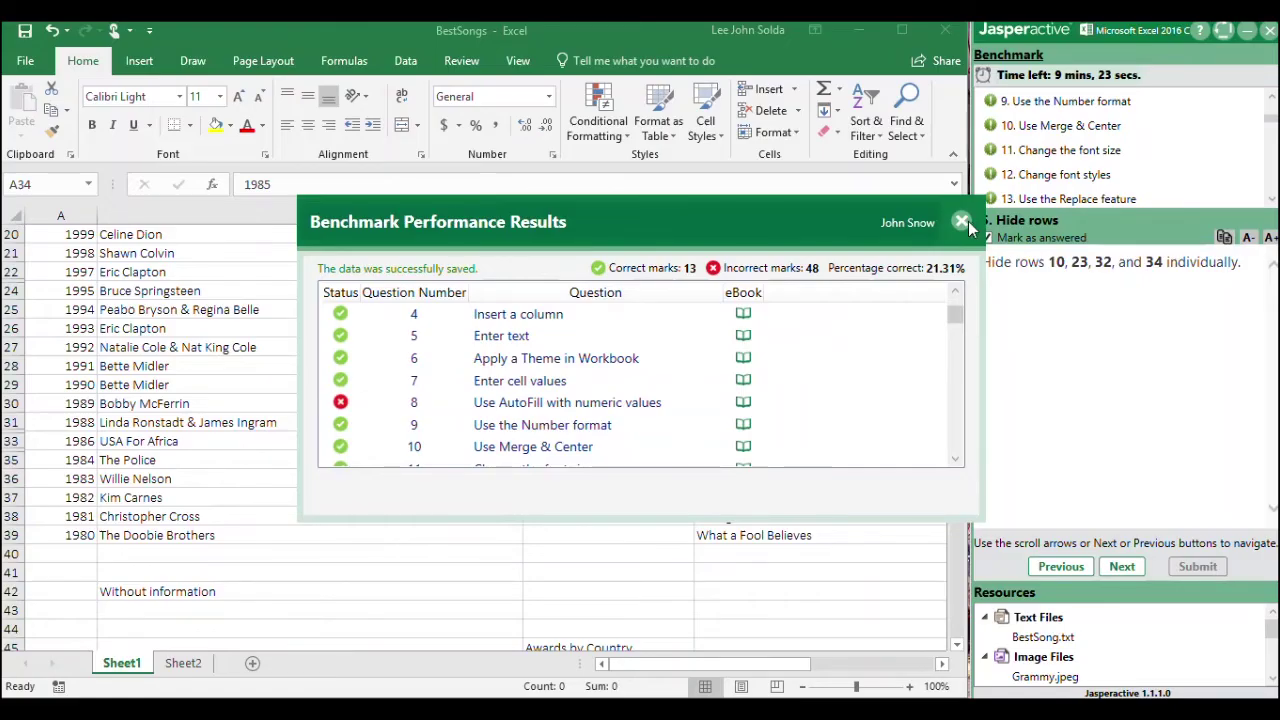